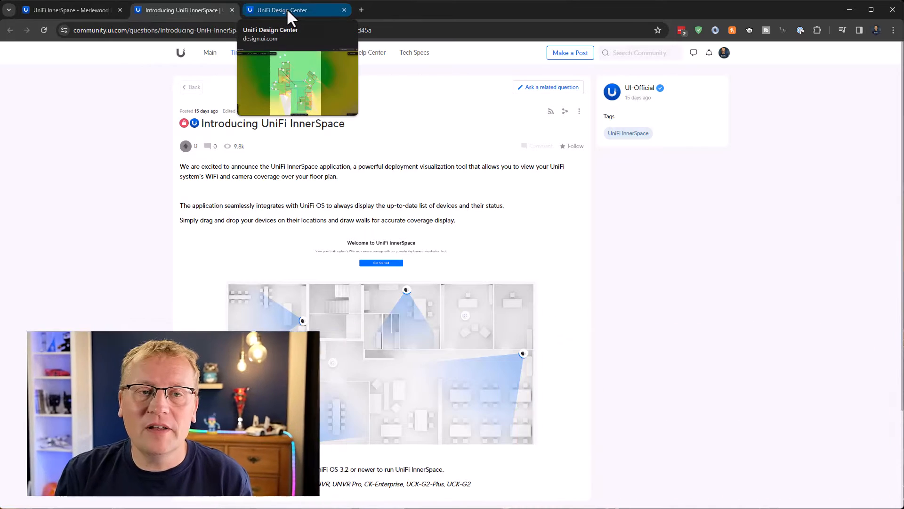
Switch to UniFi Design Center and look through the Door Access devices available for placement
click(287, 12)
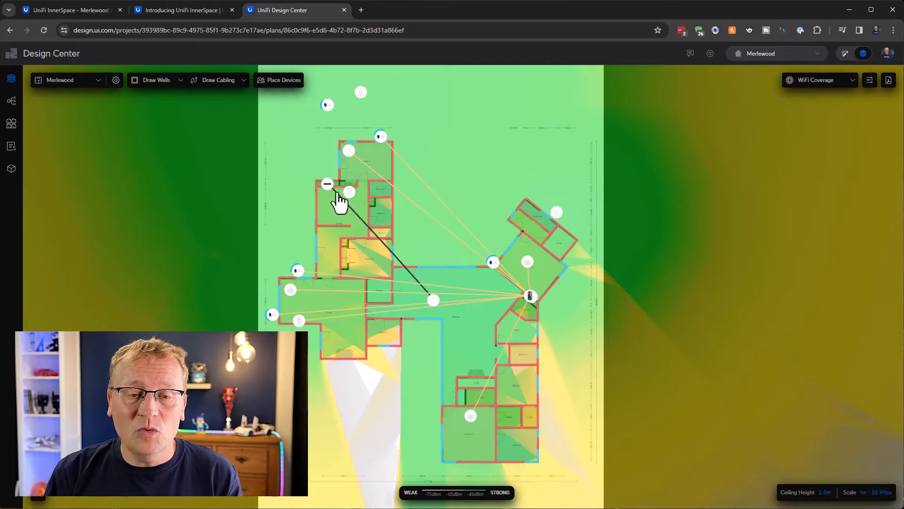
click(278, 80)
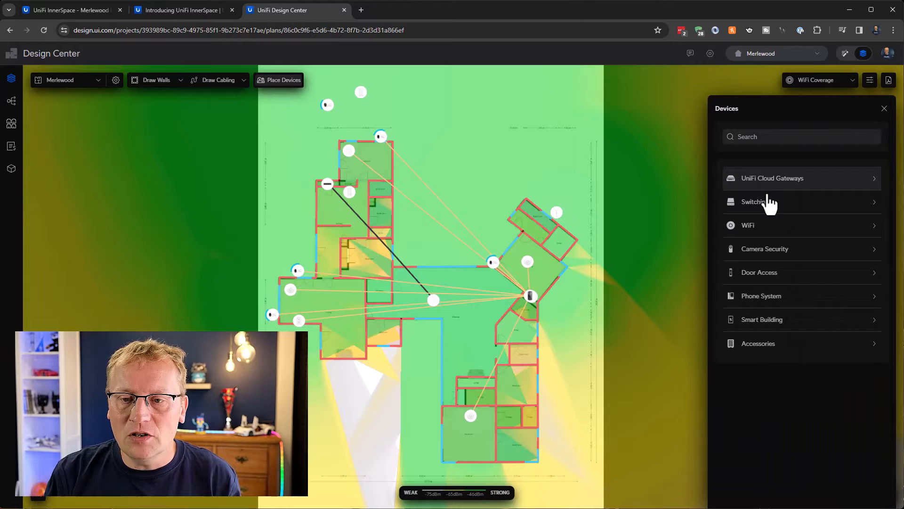
click(757, 276)
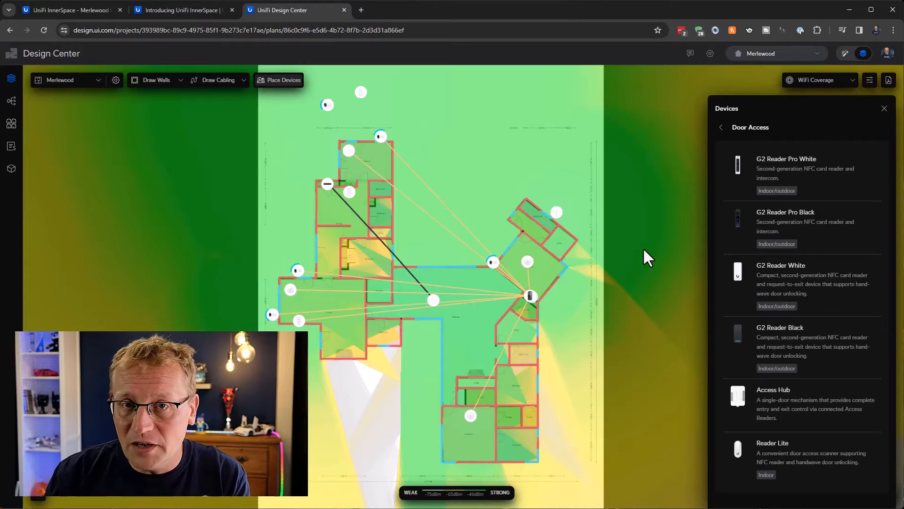
Return to UniFi InnerSpace and upload the house floor plan image as a new plan named "Merlewood YouTube"
click(68, 10)
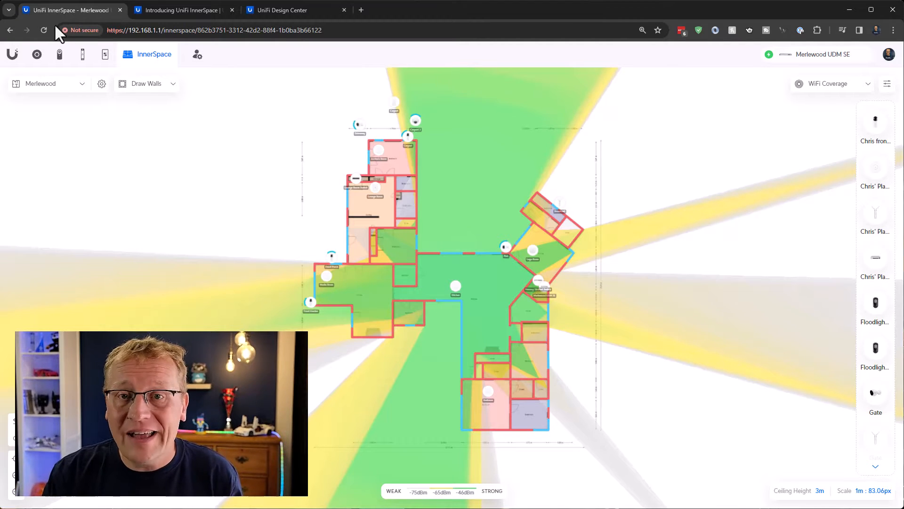
click(80, 87)
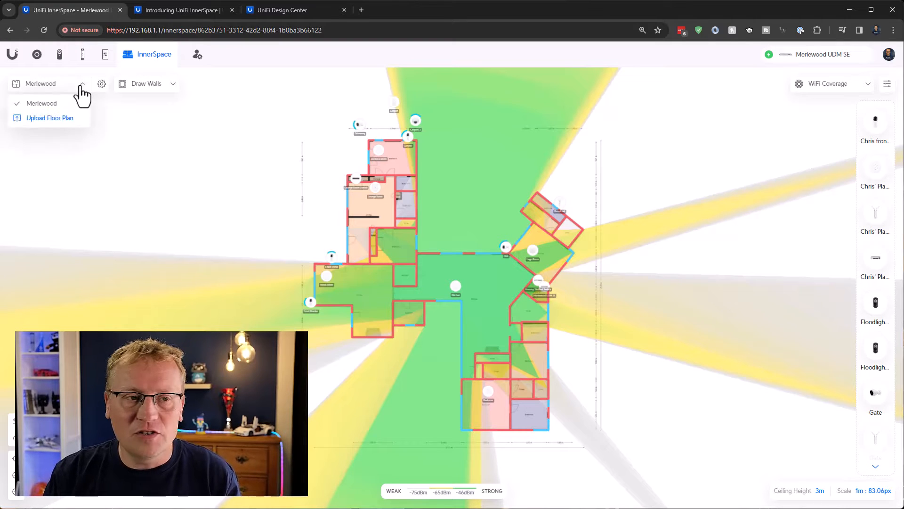
click(45, 119)
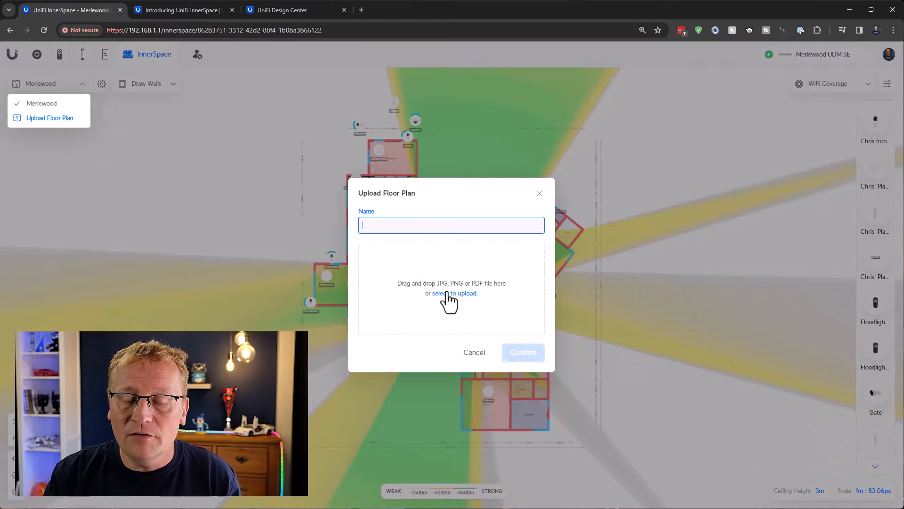
text(Merlewood )
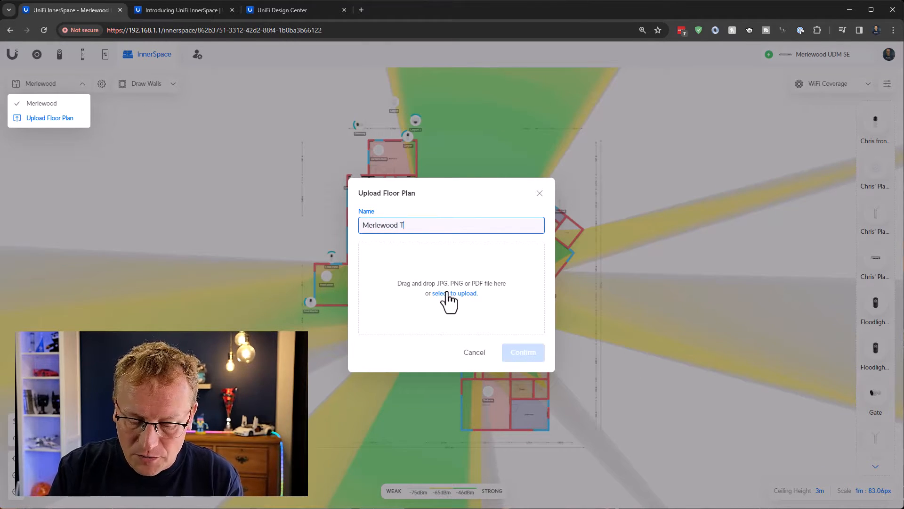
text(YouTube)
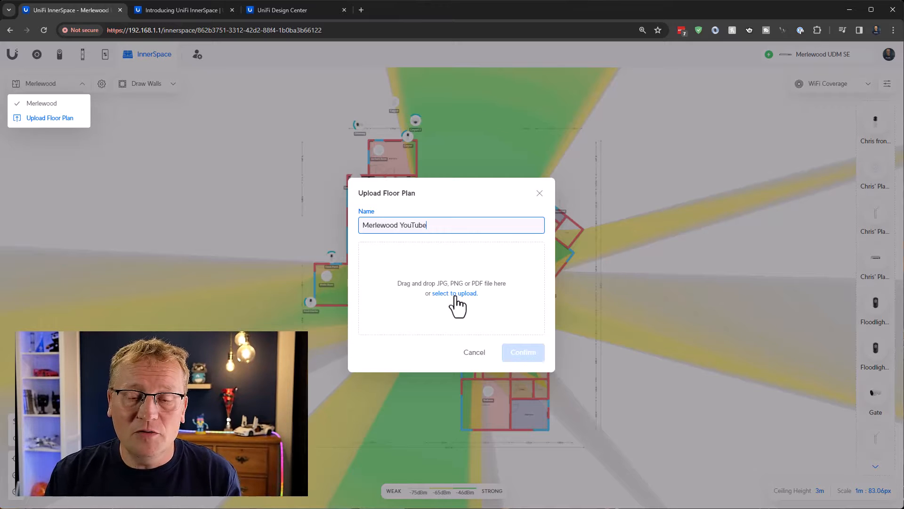
click(455, 296)
double_click(212, 278)
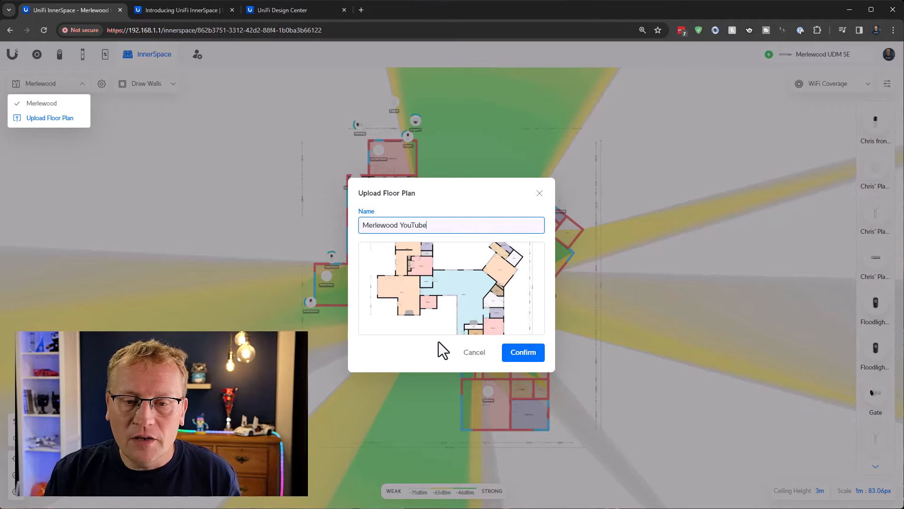
click(524, 358)
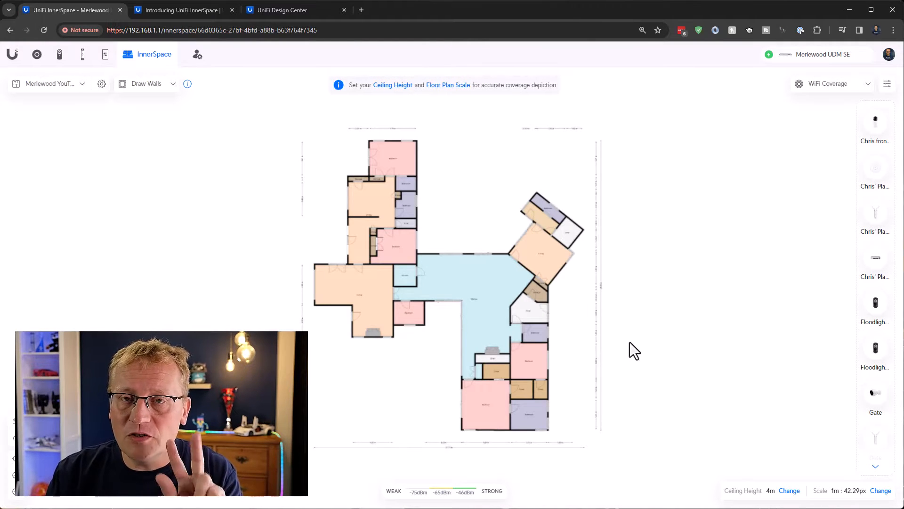
Set the floor plan's ceiling height to 3 m
click(394, 89)
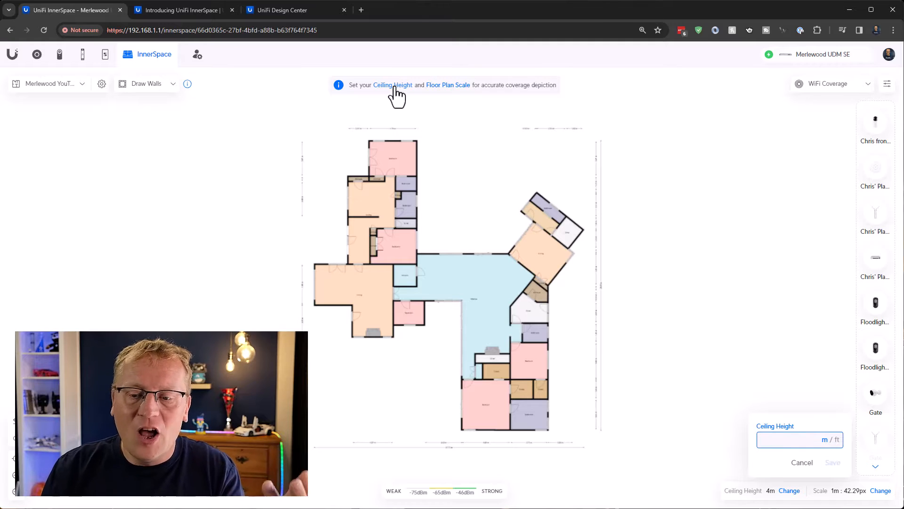
text(3)
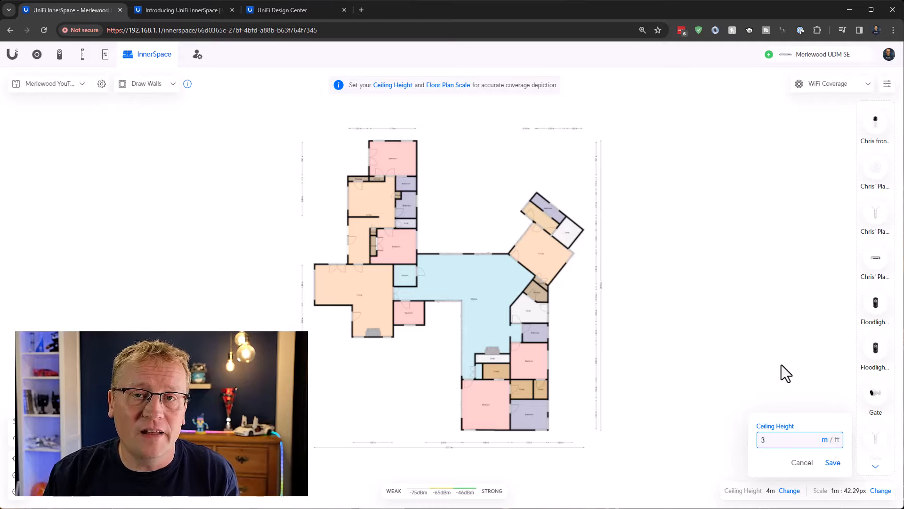
click(833, 463)
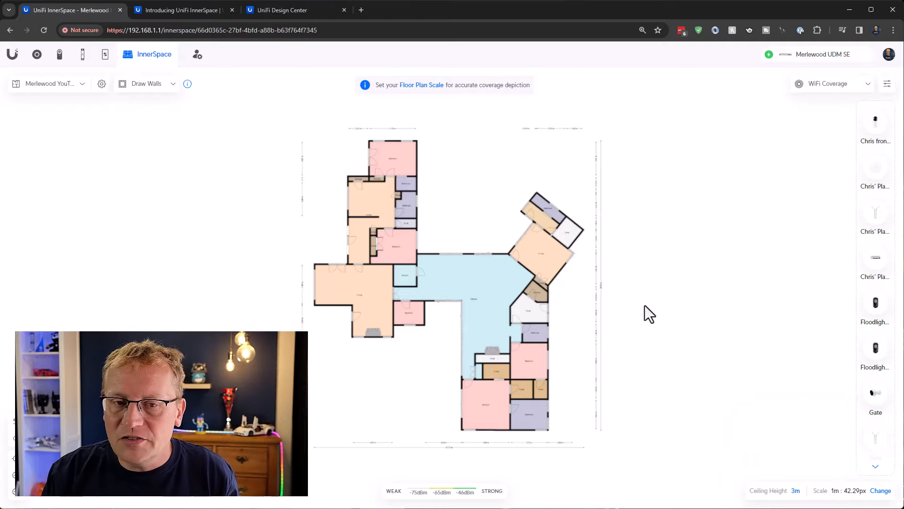
Set the floor plan scale by tracing the dimension line above the uppermost bedroom and giving it a length of 4.74 m
click(422, 90)
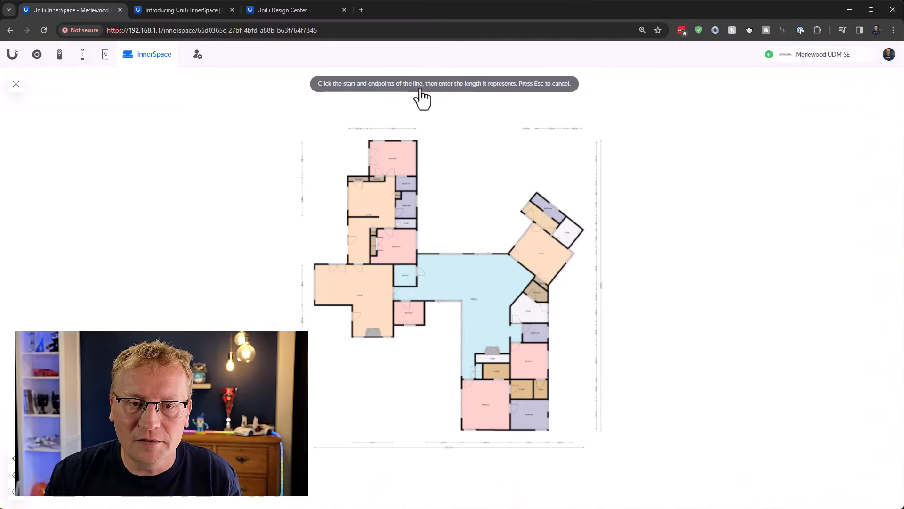
scroll(389, 134, up, 10)
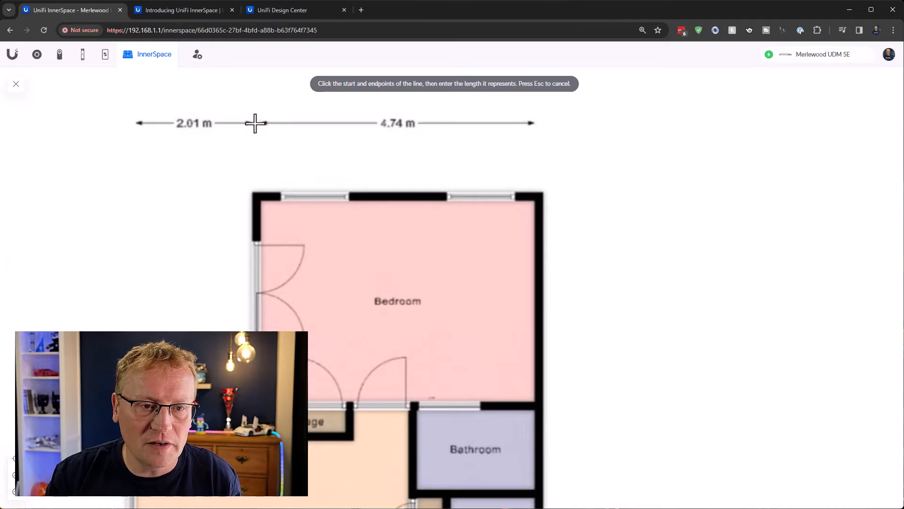
click(254, 123)
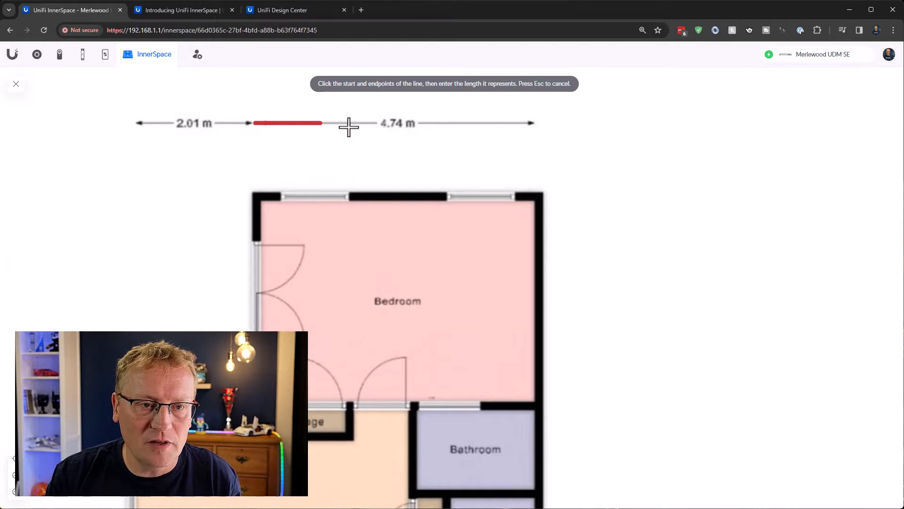
click(540, 122)
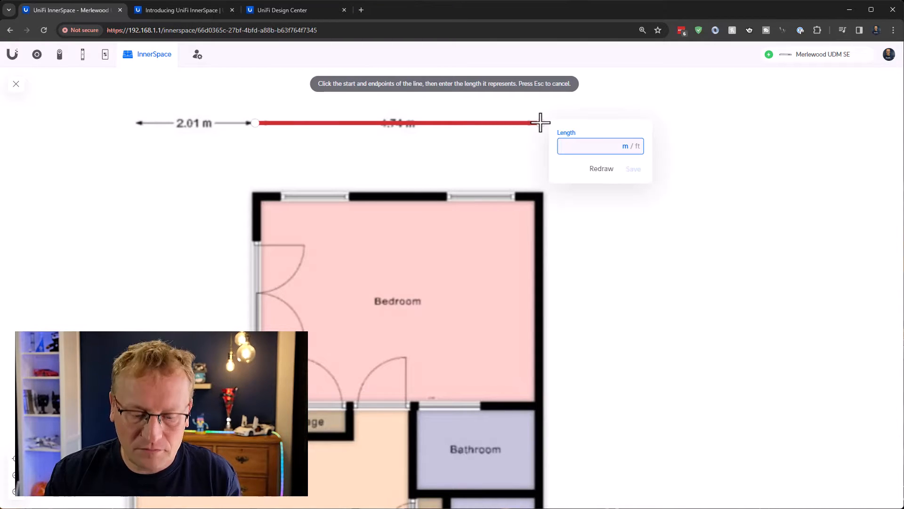
text(4.74)
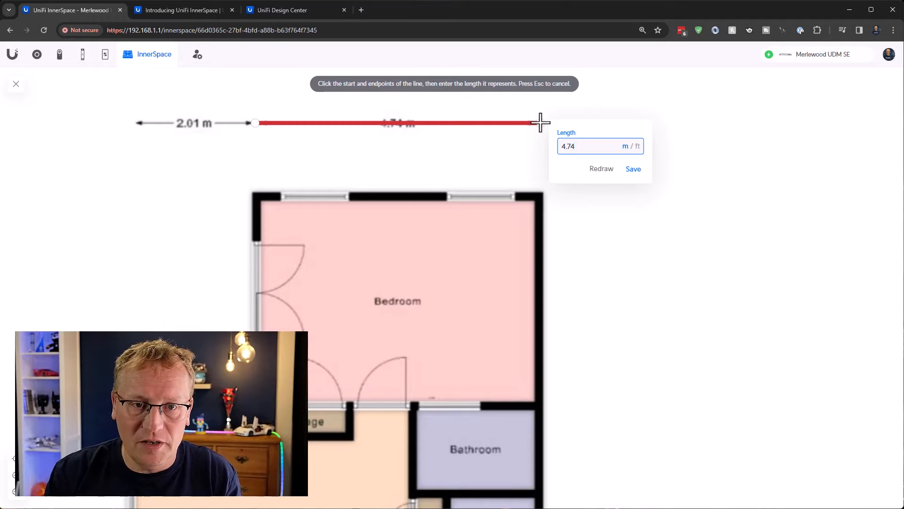
click(633, 170)
Draw drywall rooms around the uppermost bedroom and the block beneath it, including its small upper bathroom and storage strip
scroll(629, 287, down, 1)
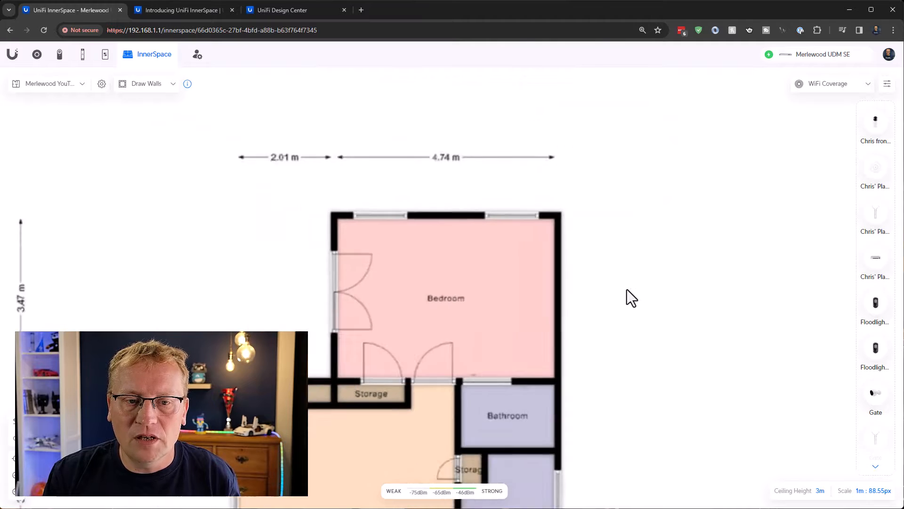
scroll(624, 291, down, 2)
drag(662, 379, 492, 210)
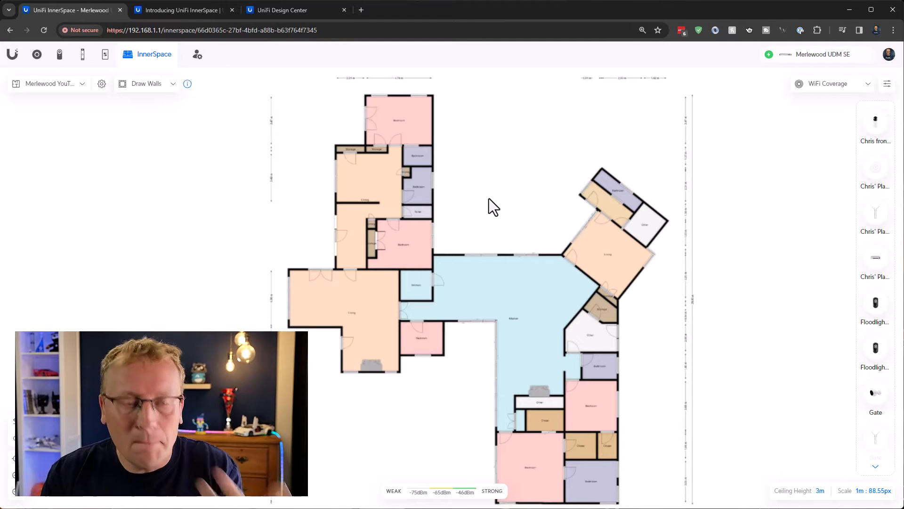
click(175, 85)
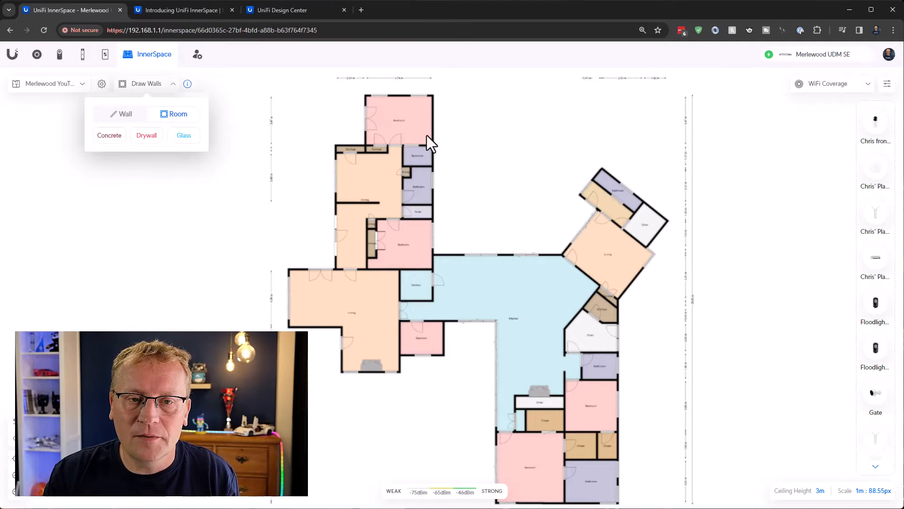
click(146, 136)
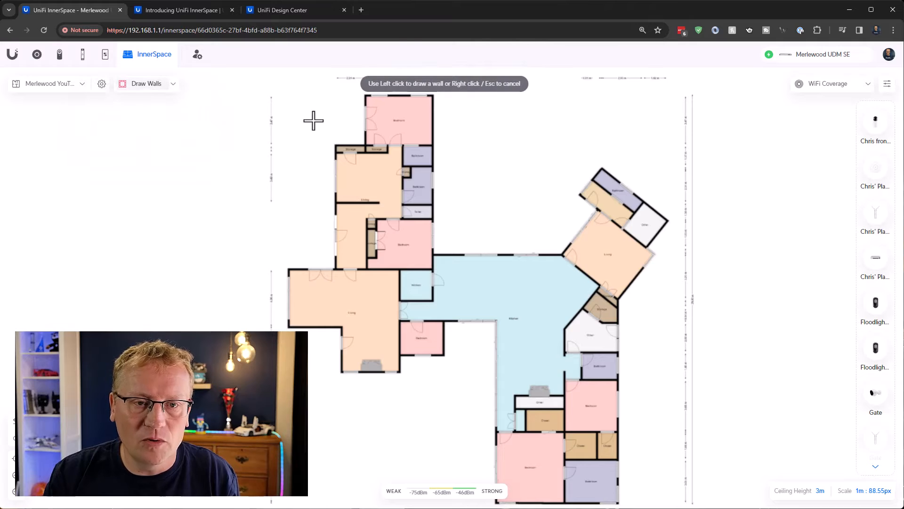
click(365, 96)
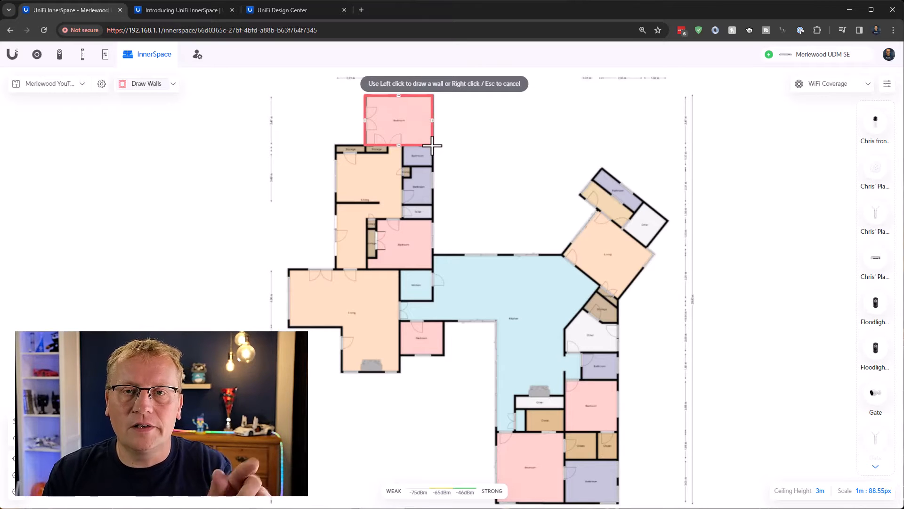
click(432, 145)
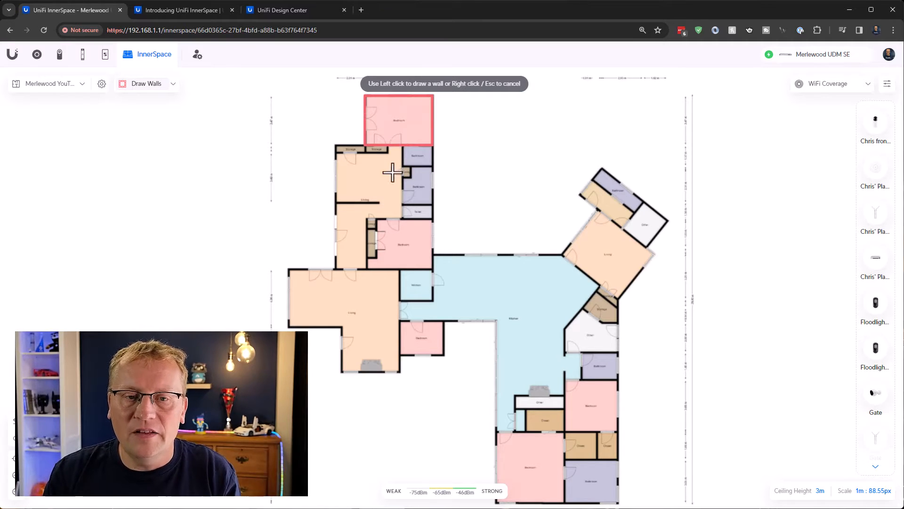
click(336, 145)
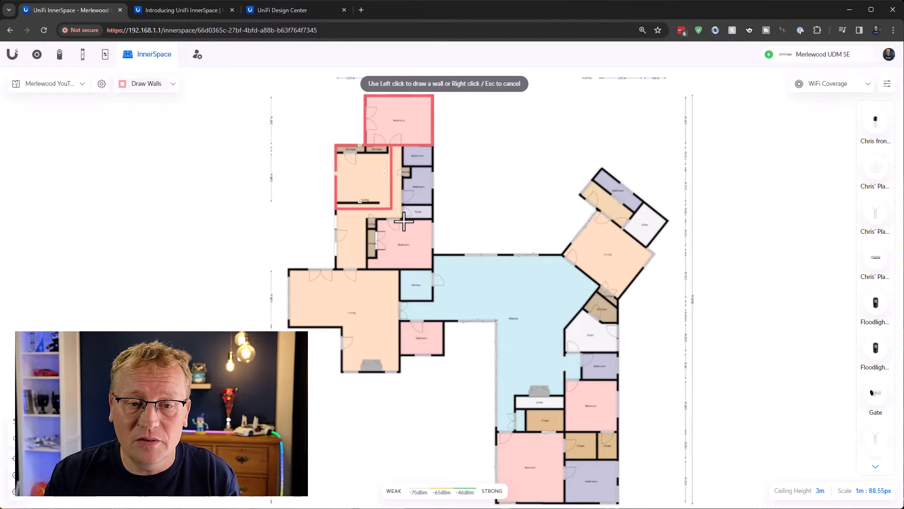
click(432, 269)
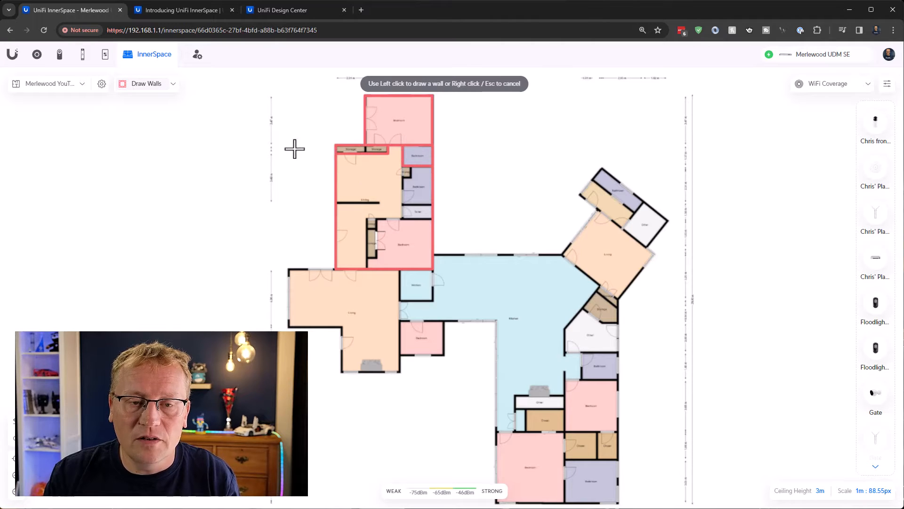
Draw a single drywall wall along the short partition inside the upper-left living area
click(173, 86)
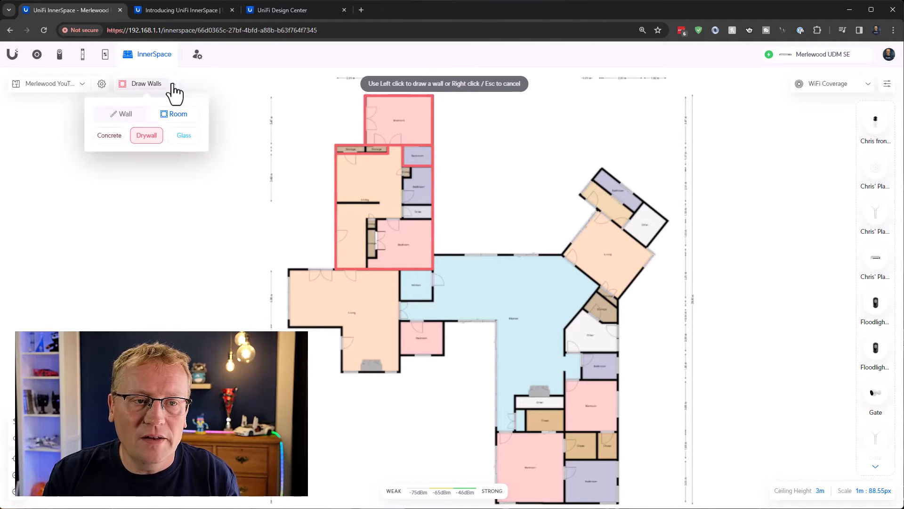
click(120, 114)
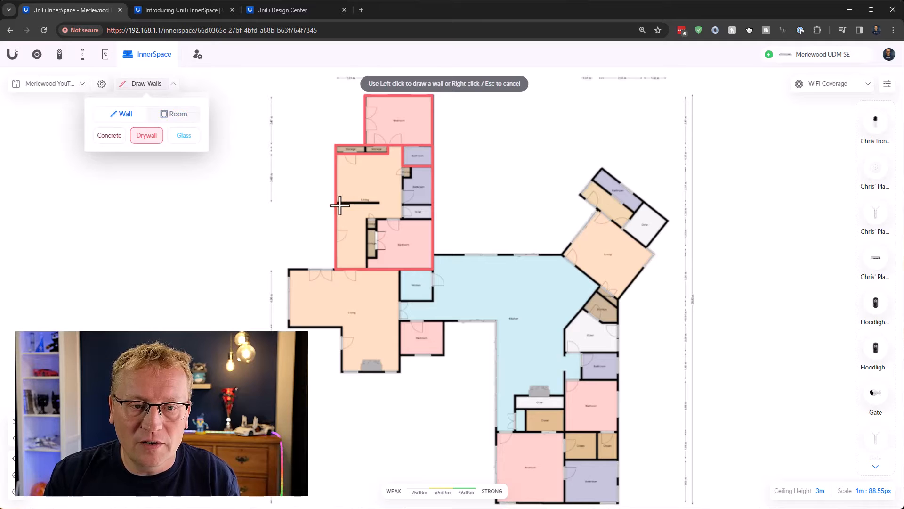
click(335, 203)
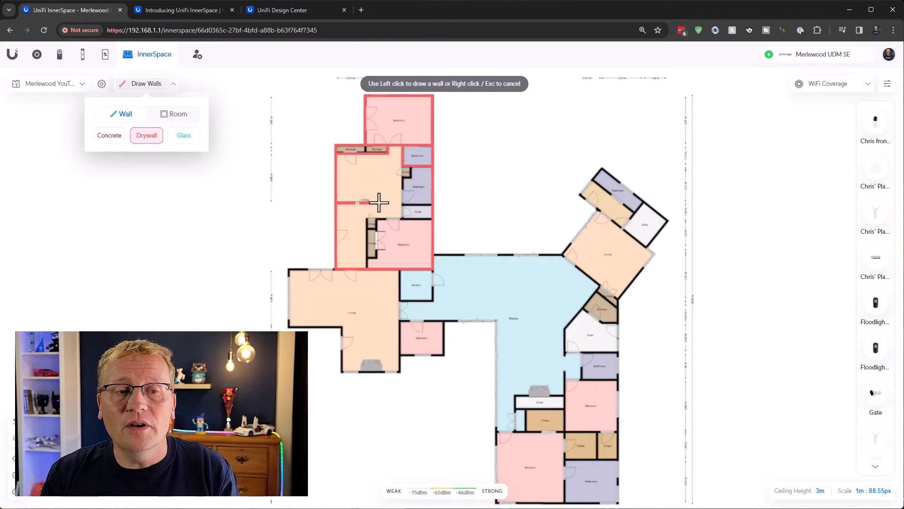
click(379, 202)
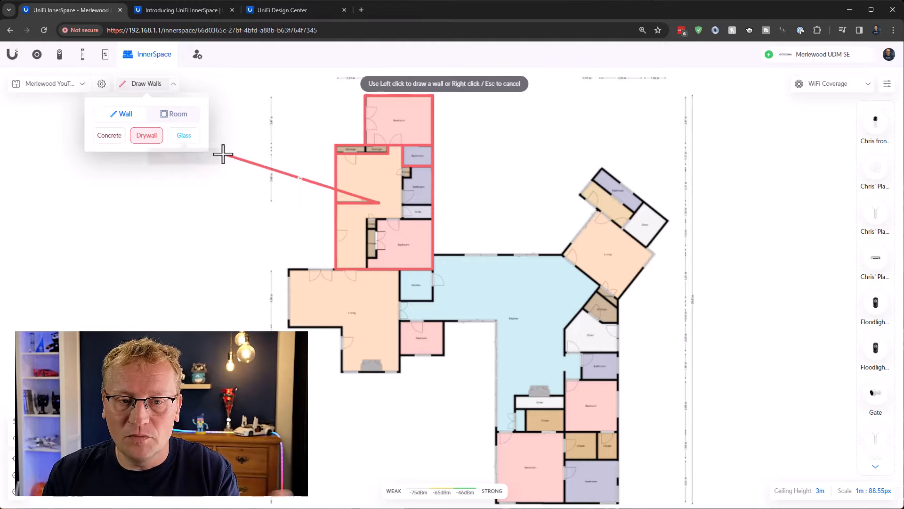
right_click(302, 177)
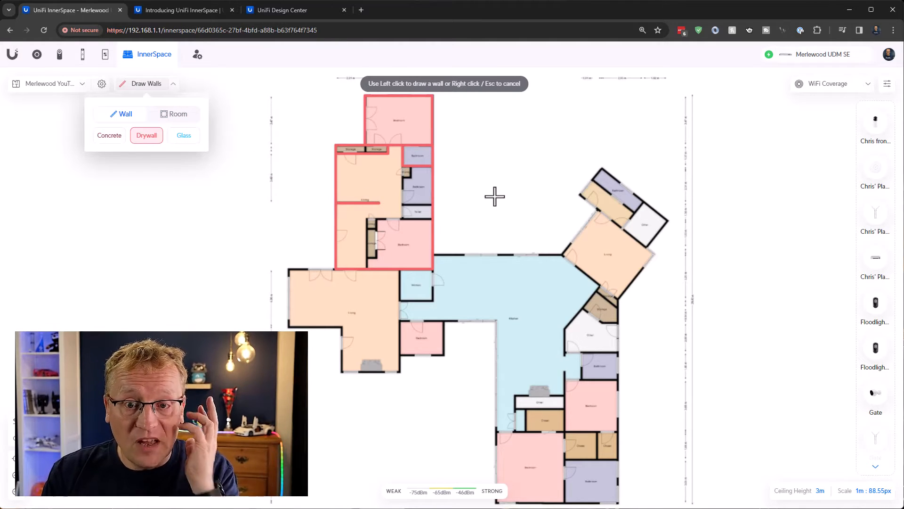
Change the outer drywall segment beside the door of the lower living area, below the short partition, to glass
click(183, 139)
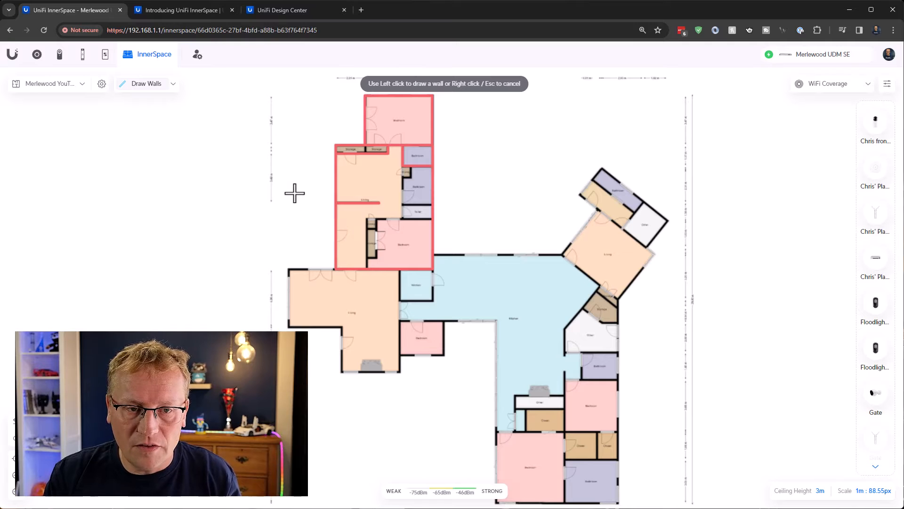
key(Escape)
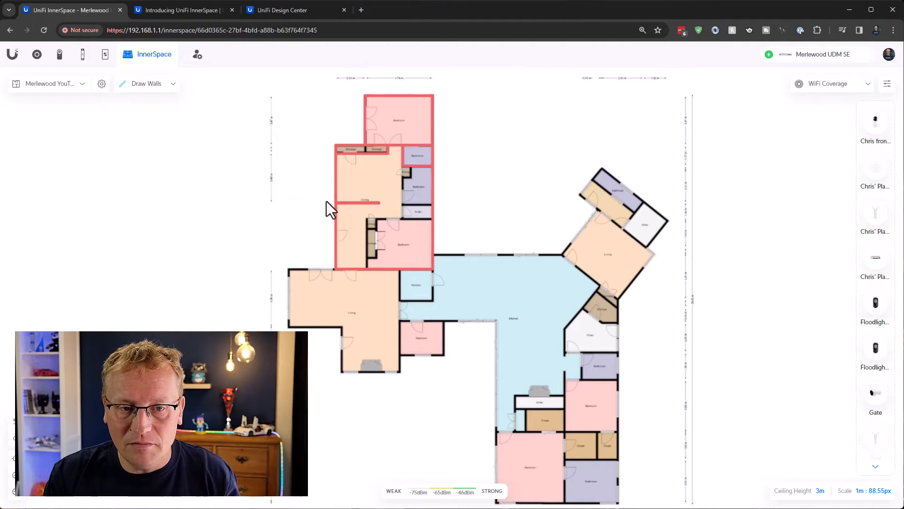
click(336, 231)
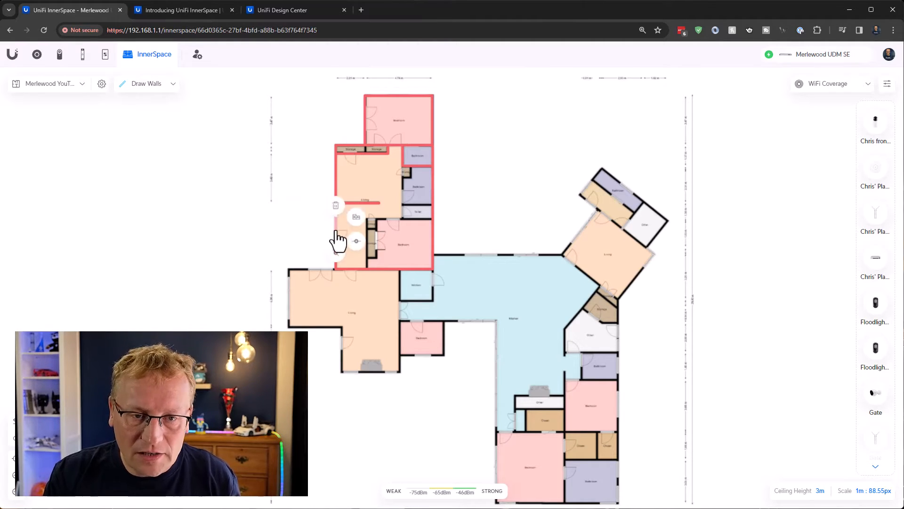
click(355, 218)
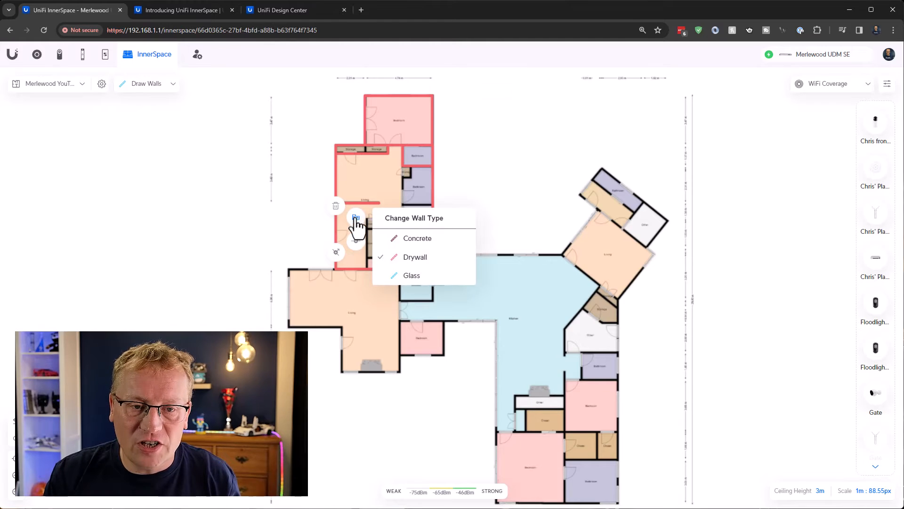
click(410, 278)
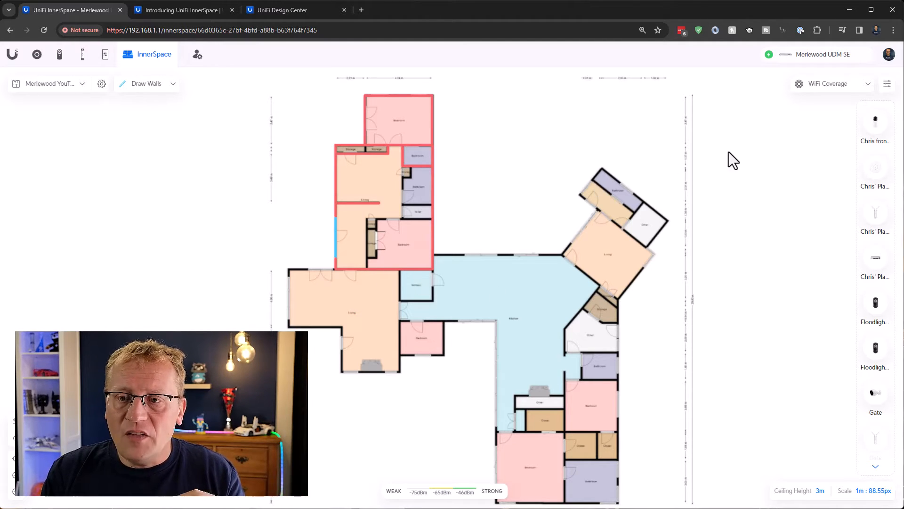
Examine the full list of devices available for placement on the new floor plan
scroll(885, 217, down, 2)
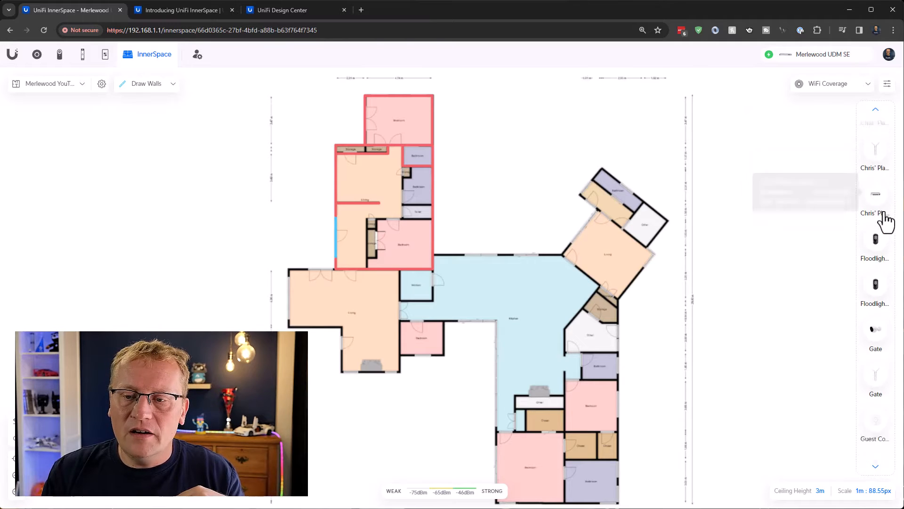
scroll(885, 220, down, 6)
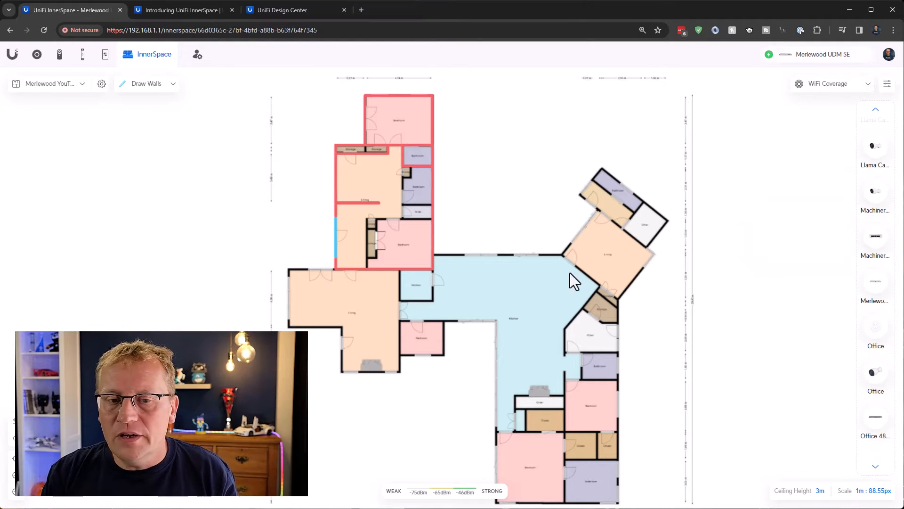
scroll(864, 304, down, 6)
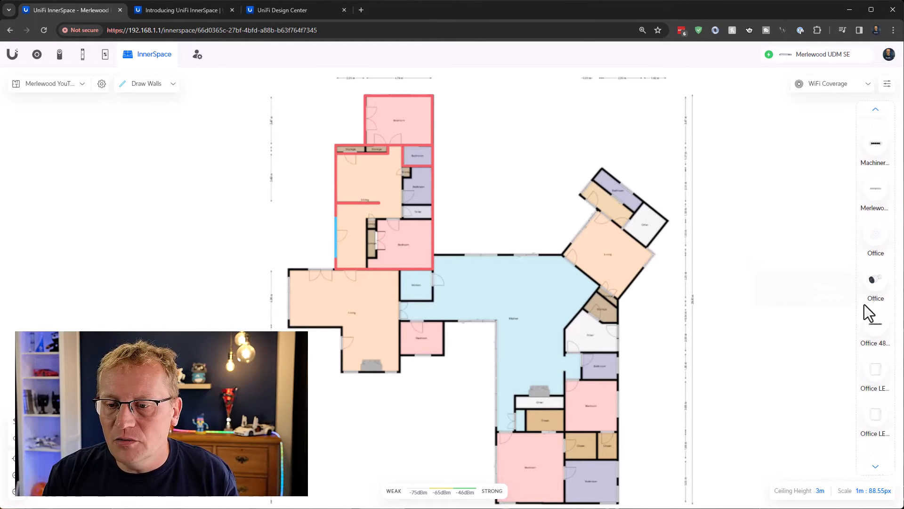
scroll(874, 338, up, 8)
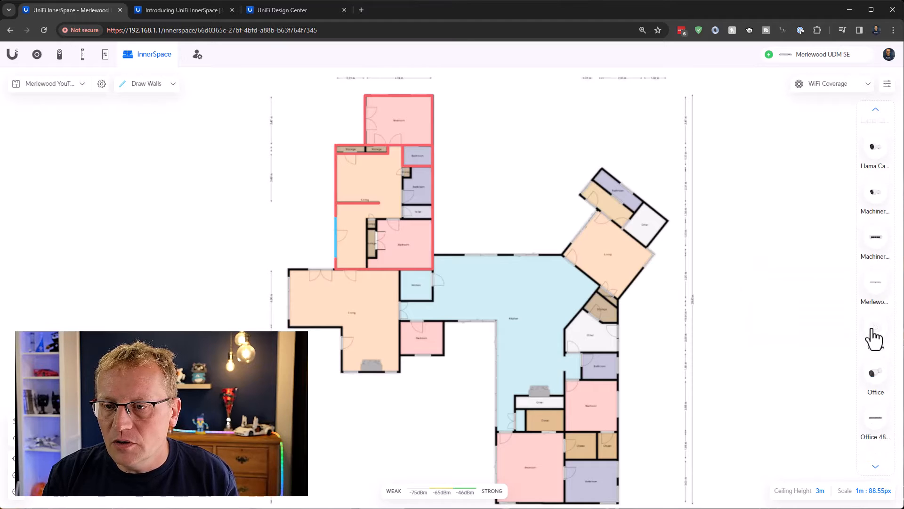
scroll(874, 339, up, 3)
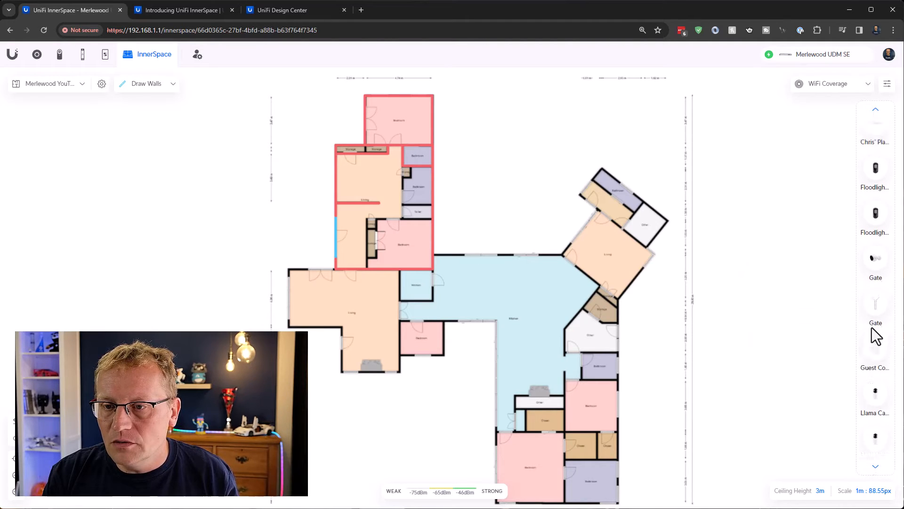
scroll(874, 339, down, 1)
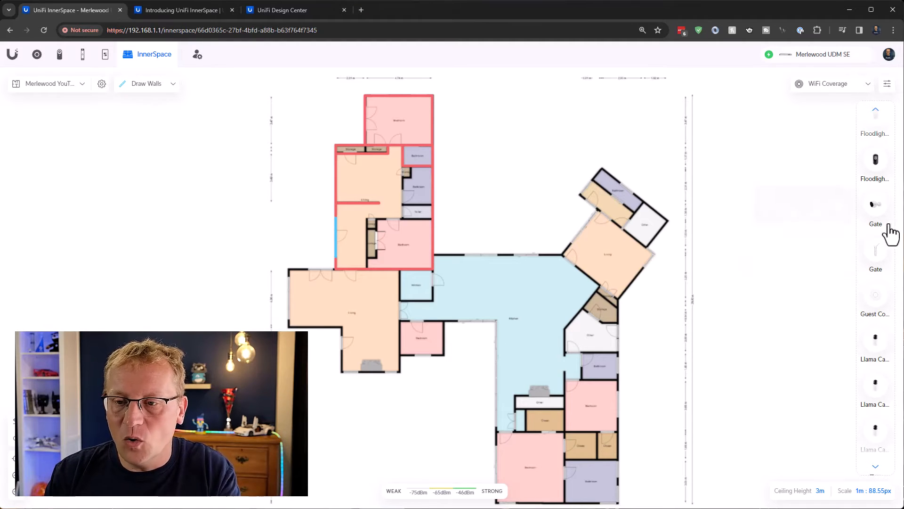
scroll(877, 287, down, 5)
scroll(877, 351, down, 4)
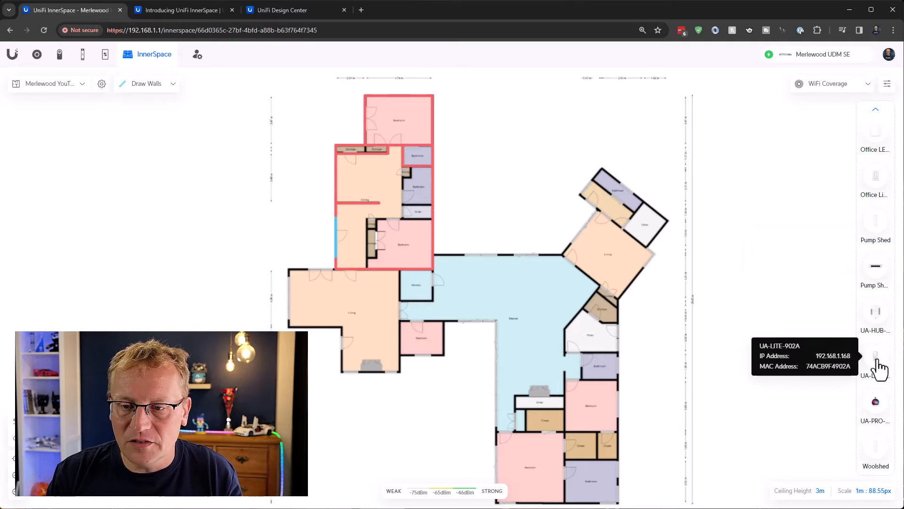
scroll(879, 389, up, 12)
scroll(878, 385, up, 6)
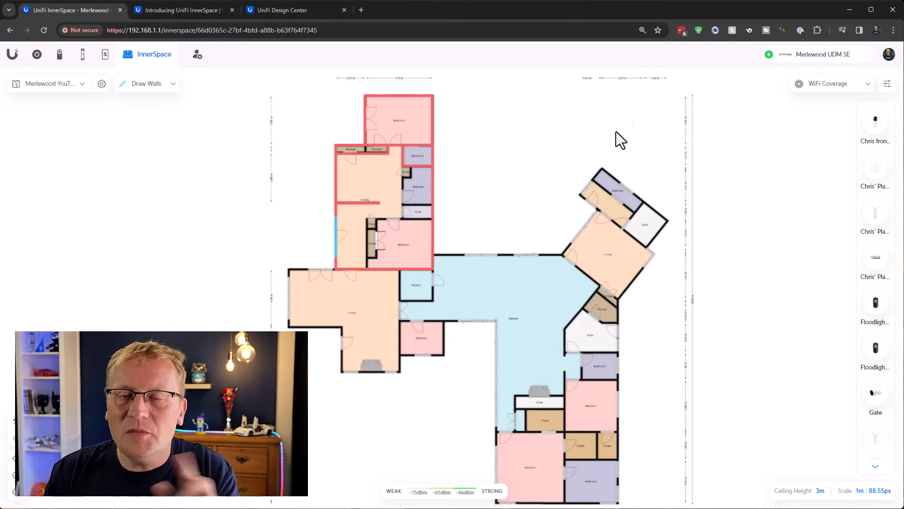
Switch to the completed Merlewood floor plan and set its coverage display to On Hover
click(82, 85)
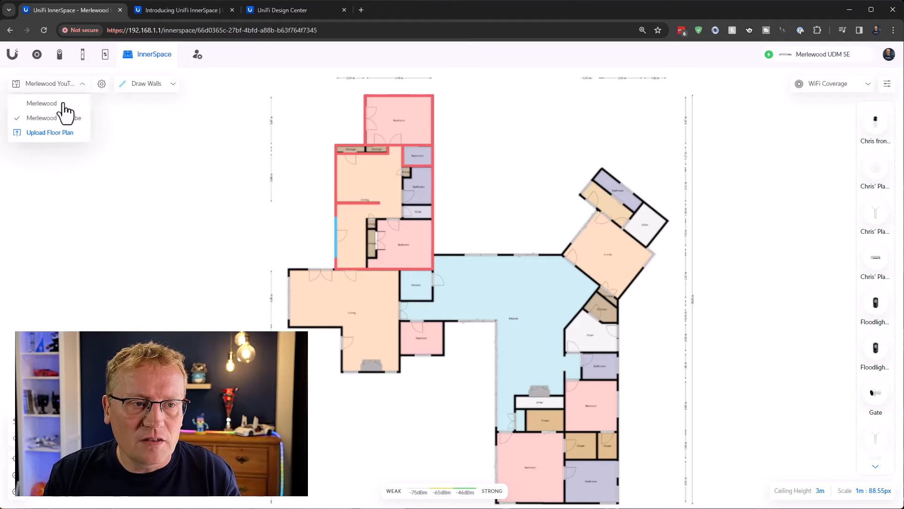
click(42, 103)
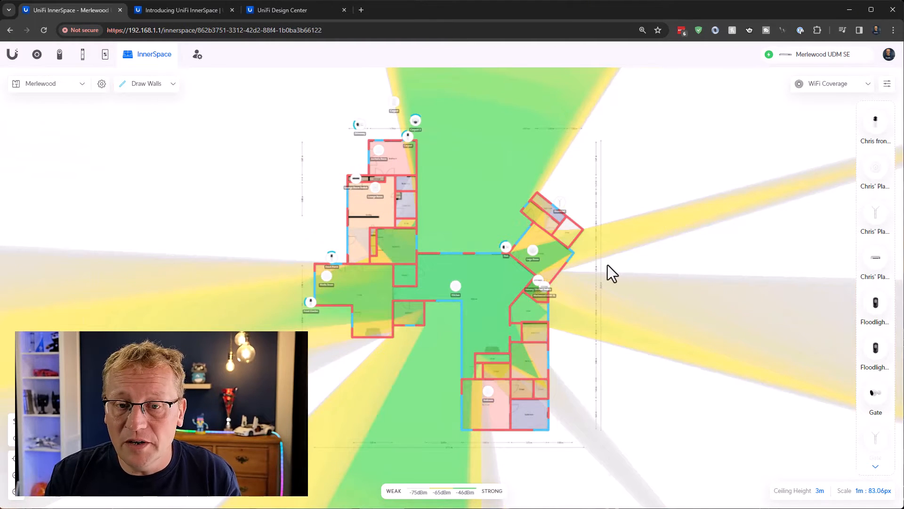
click(870, 87)
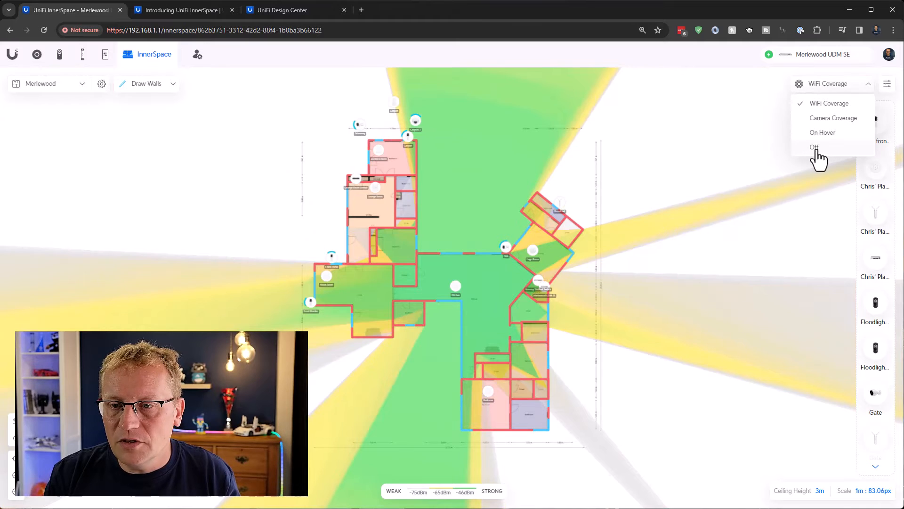
click(822, 134)
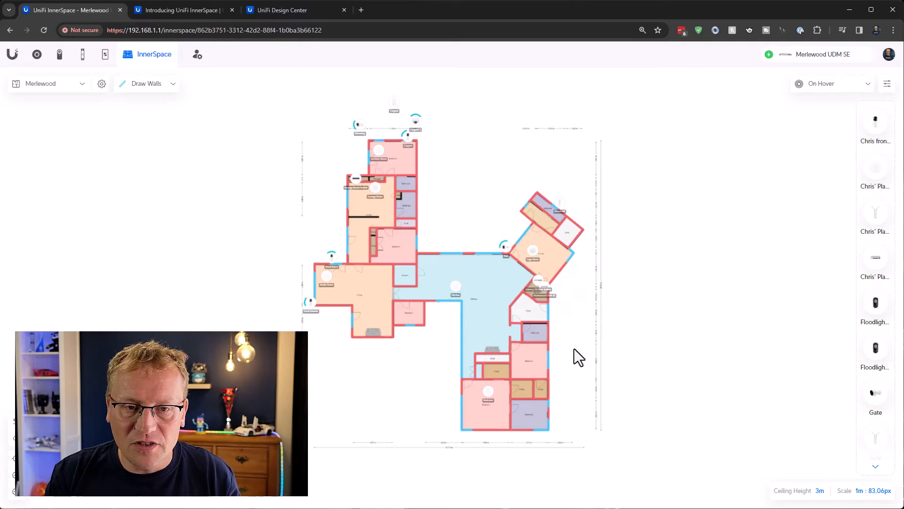
Try placing the first unplaced access point in the bedroom above the closets, and remove it from the plan
scroll(574, 348, up, 8)
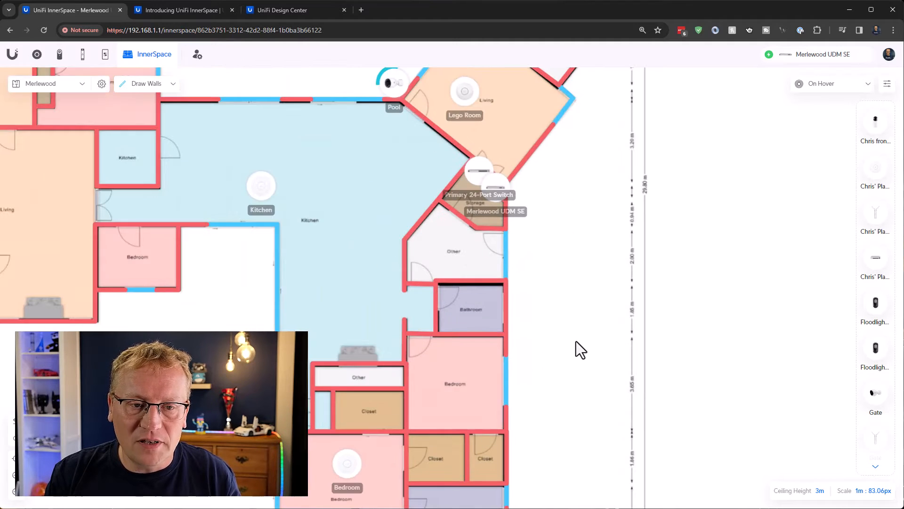
drag(558, 338, 706, 201)
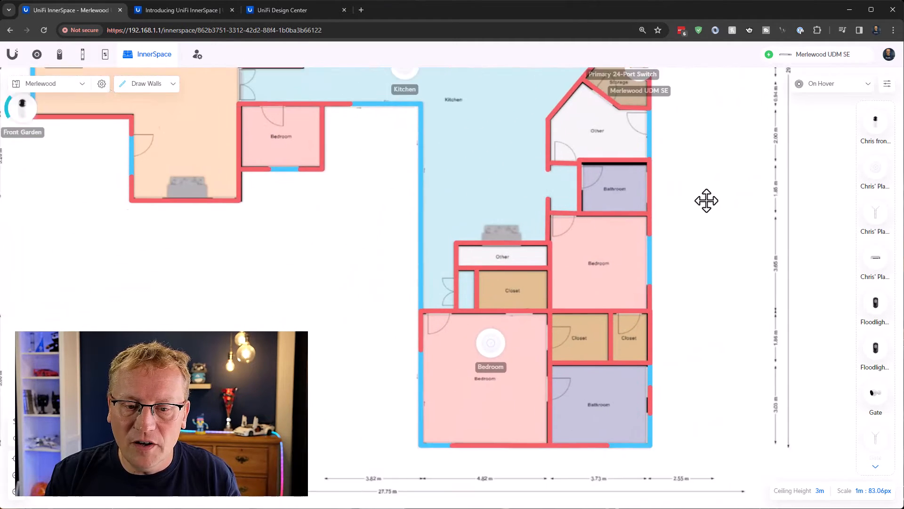
mouse_move(502, 308)
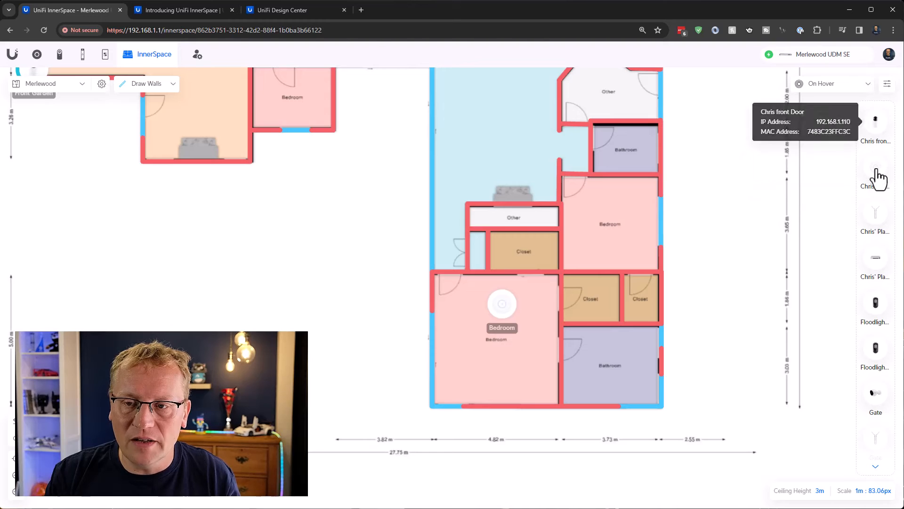
drag(878, 179, 612, 198)
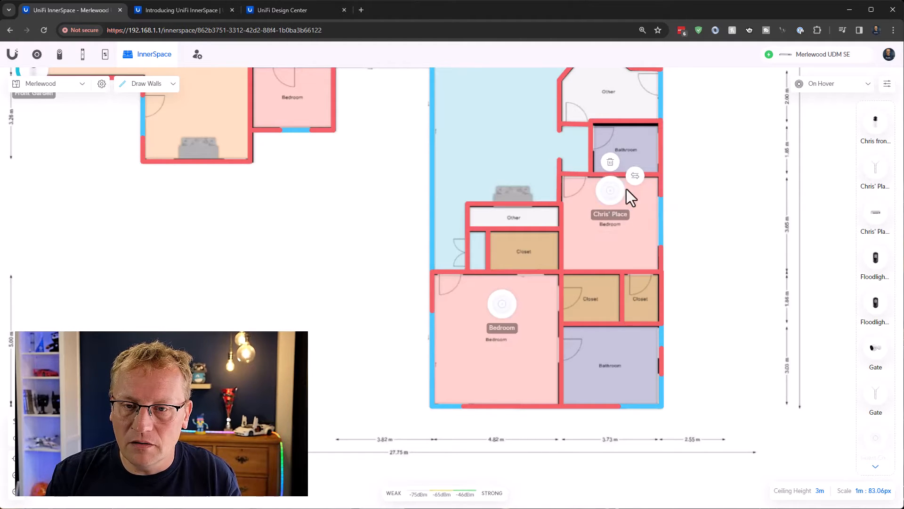
click(610, 162)
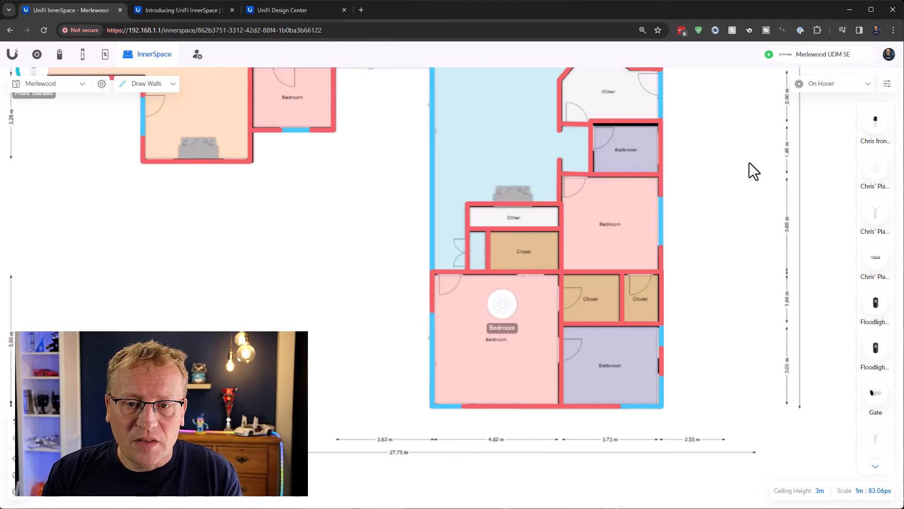
Examine the devices still unplaced on the Merlewood plan, including Floodlight 2 and the Office LED lights
drag(714, 177, 718, 215)
scroll(718, 215, down, 5)
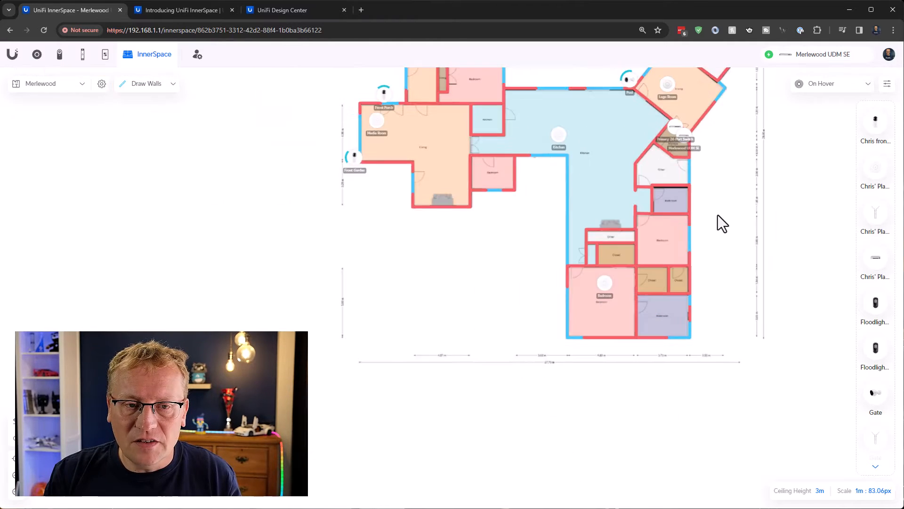
scroll(718, 215, up, 2)
drag(749, 170, 735, 188)
mouse_move(878, 358)
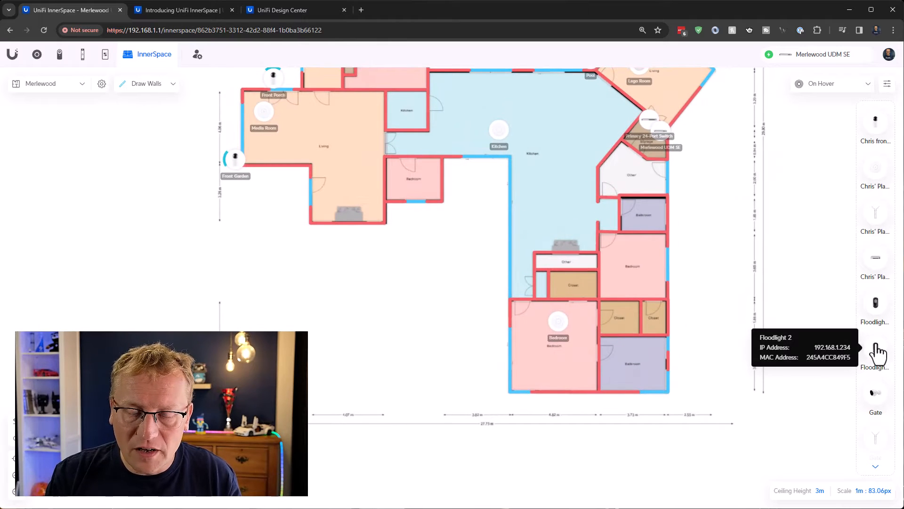
scroll(877, 358, down, 5)
scroll(877, 351, down, 10)
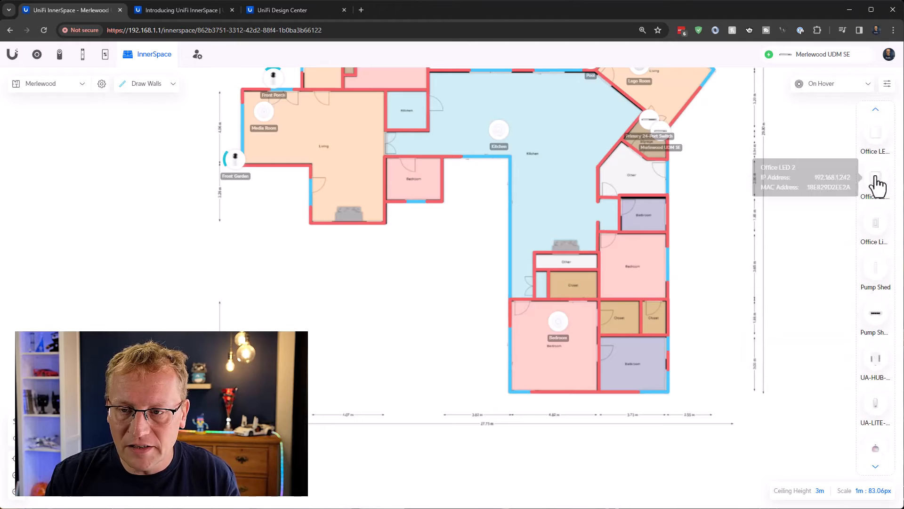
mouse_move(875, 139)
mouse_move(875, 184)
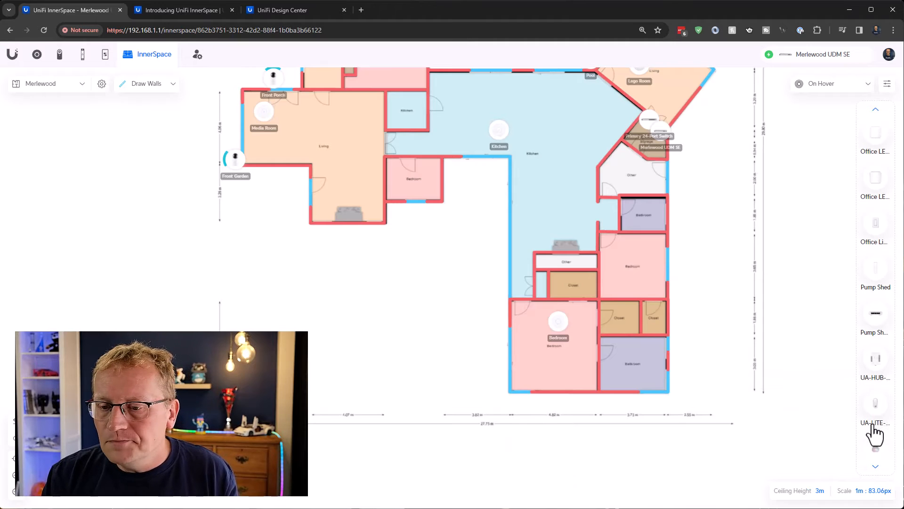
scroll(872, 428, down, 1)
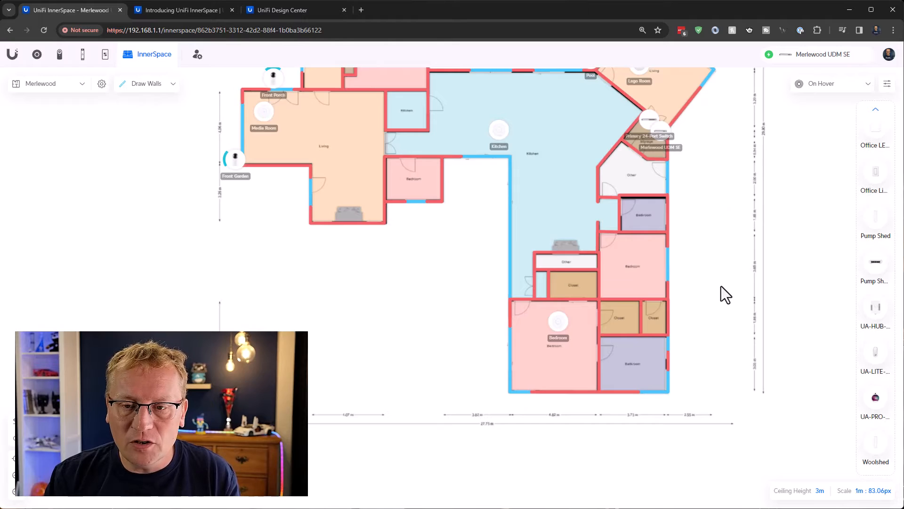
scroll(722, 286, down, 5)
drag(722, 286, 655, 299)
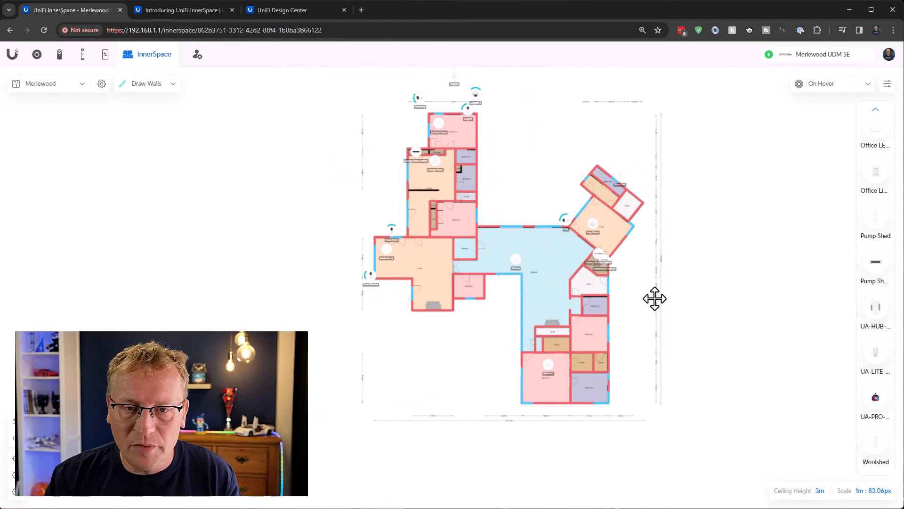
Show the device model labels in the display options and hide them again, with 6 GHz WiFi coverage selected
click(867, 85)
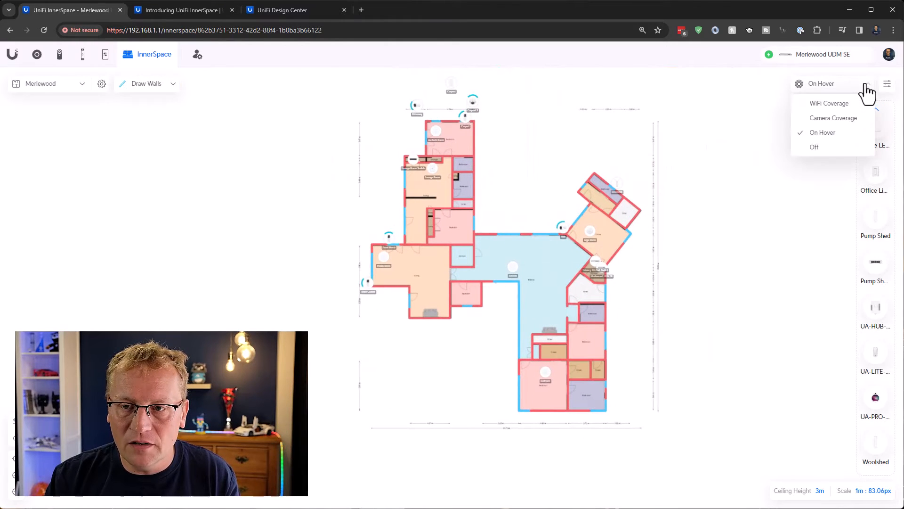
click(887, 85)
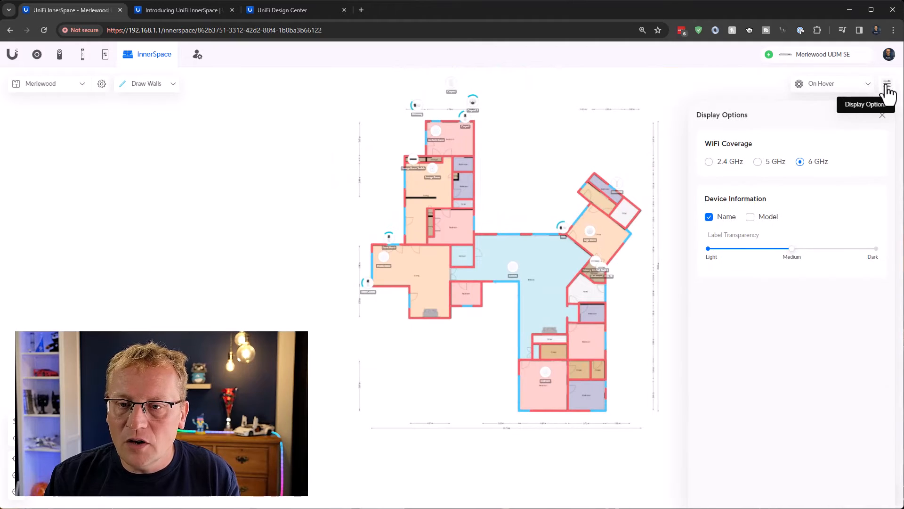
click(801, 161)
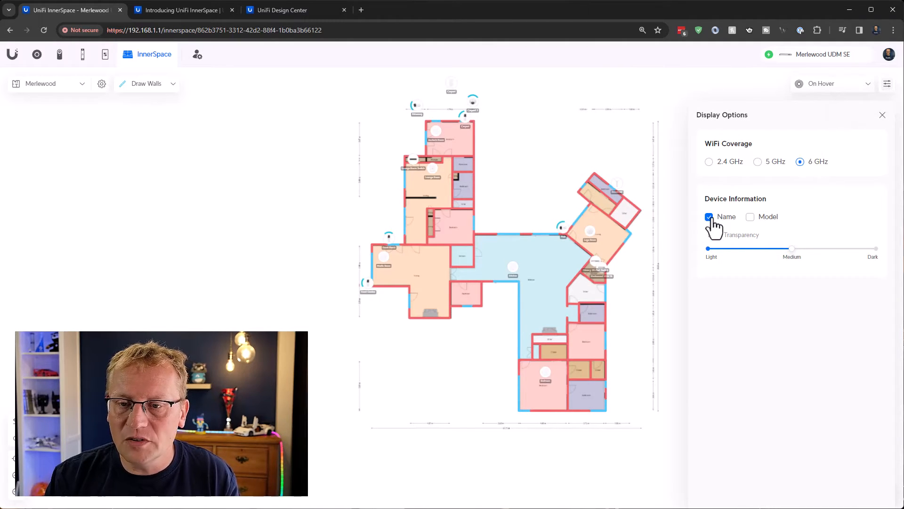
click(750, 217)
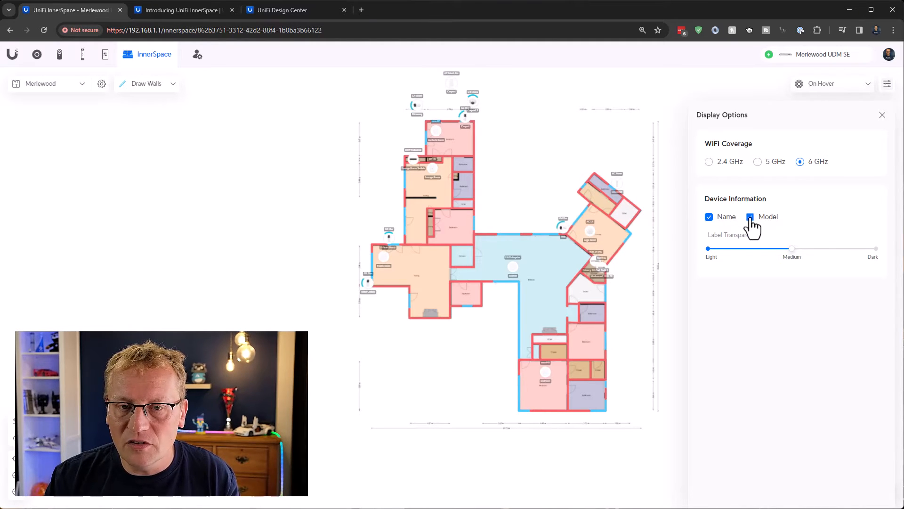
click(751, 217)
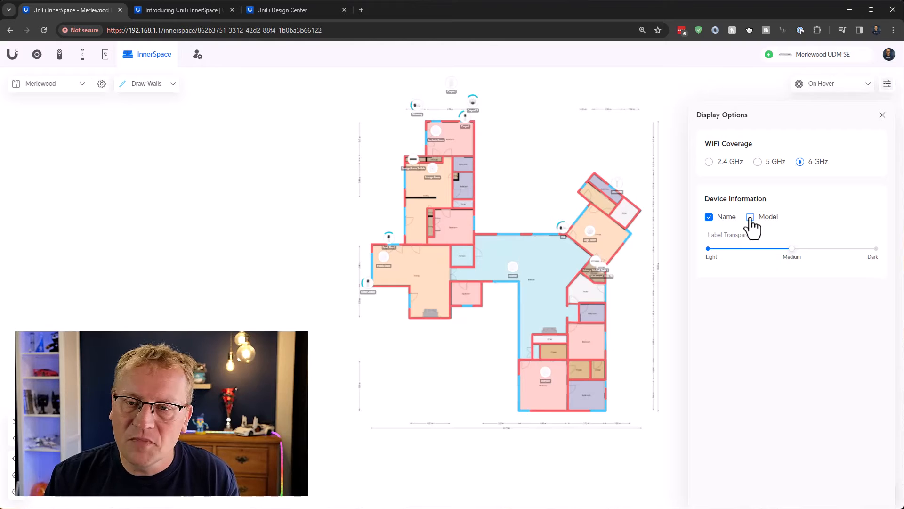
click(882, 115)
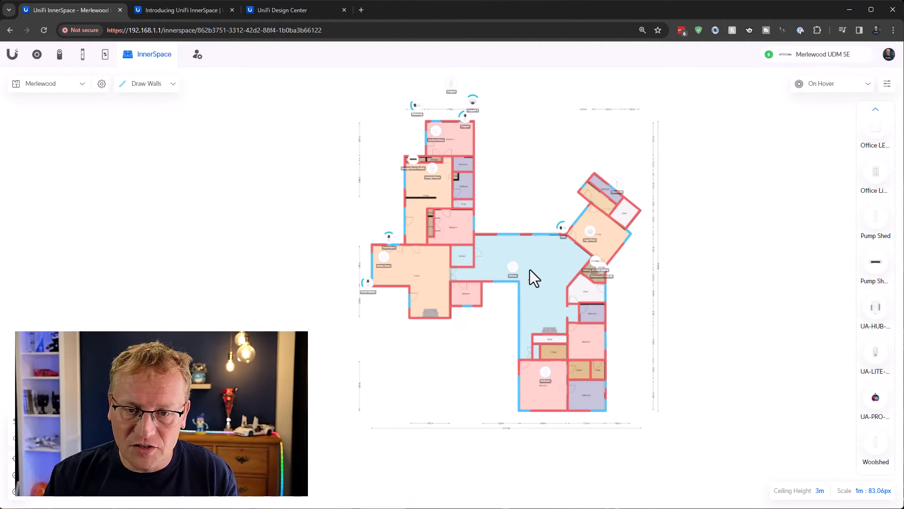
Examine the WiFi coverage of the kitchen access point
mouse_move(516, 269)
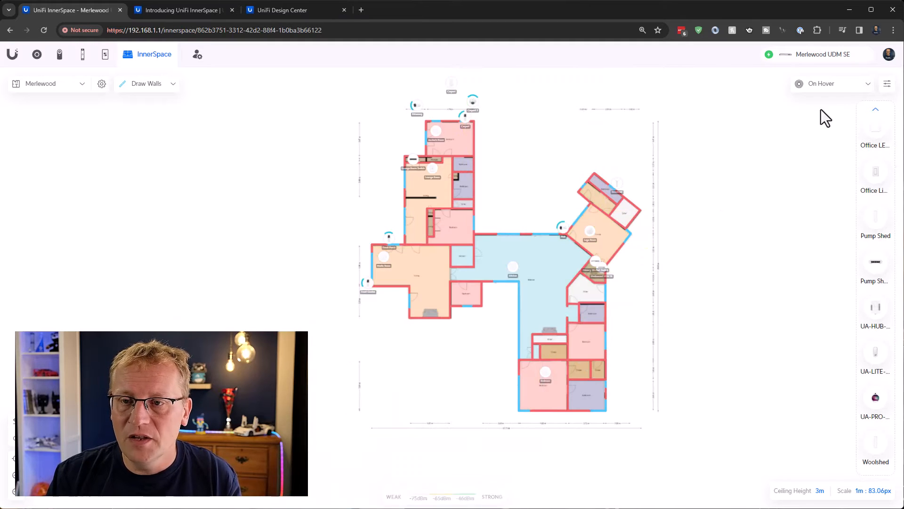
Switch the WiFi coverage band to 5 GHz in the display options and check the bedroom access point's coverage
click(888, 85)
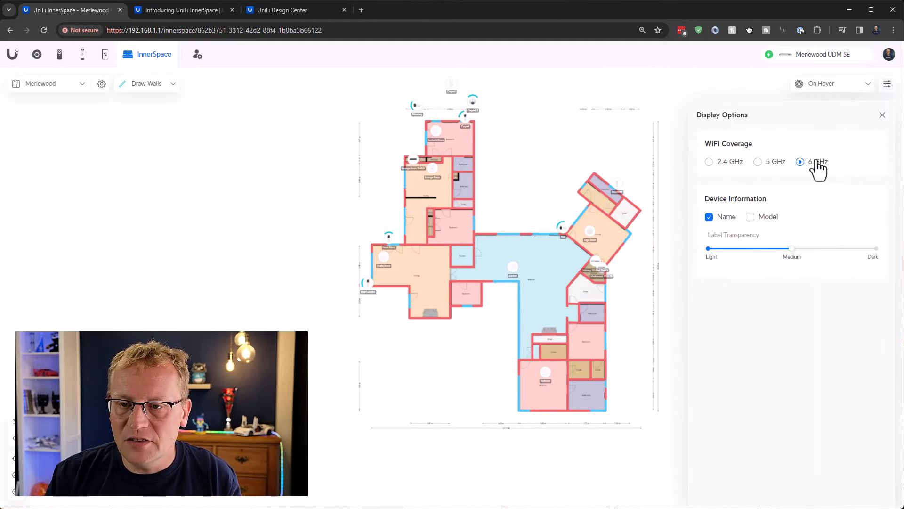
click(757, 162)
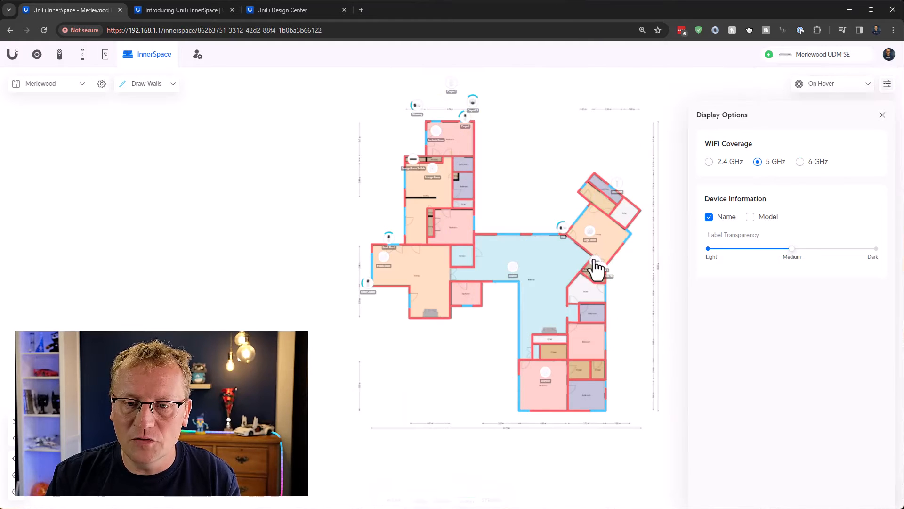
mouse_move(545, 377)
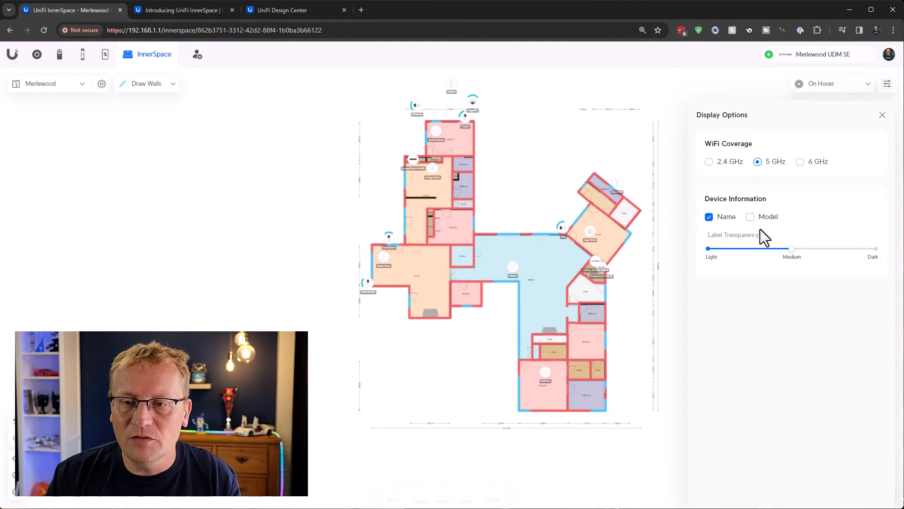
Display WiFi coverage across the whole Merlewood plan and compare the 2.4 GHz band with 5 GHz, ending on 5 GHz
click(868, 86)
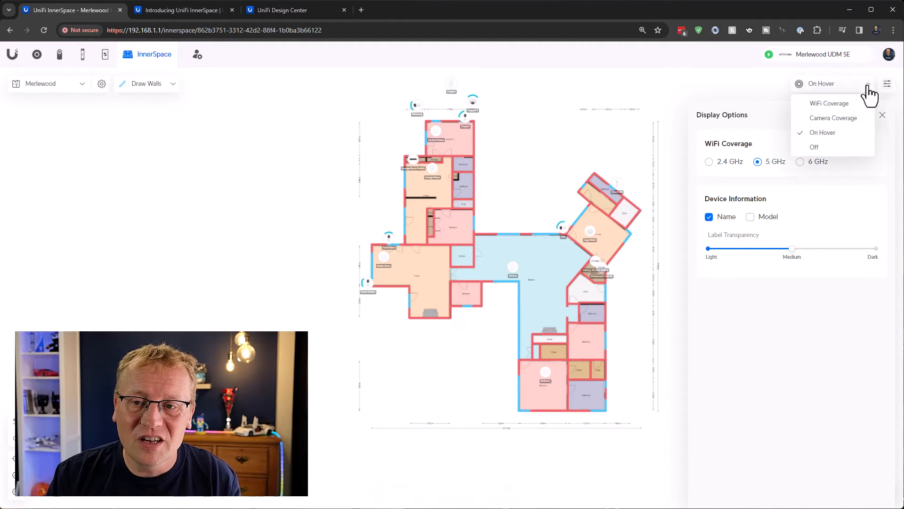
click(827, 107)
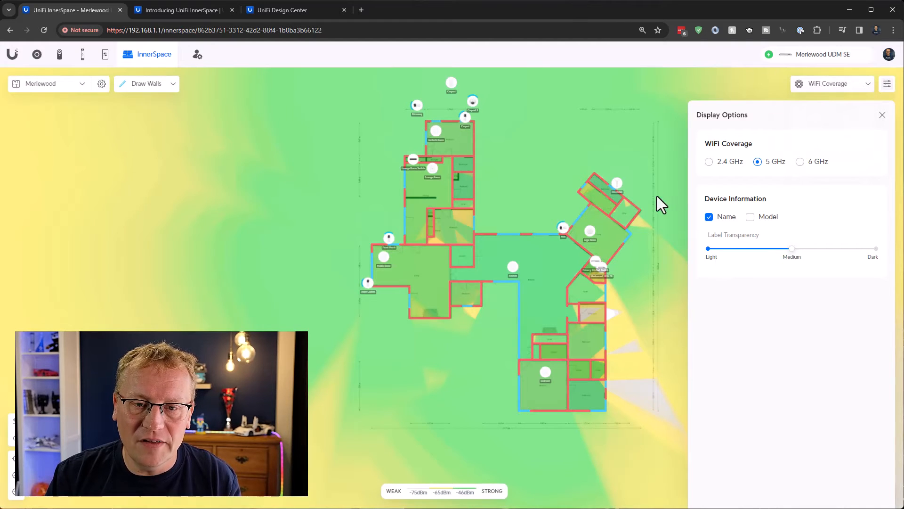
drag(657, 200, 603, 216)
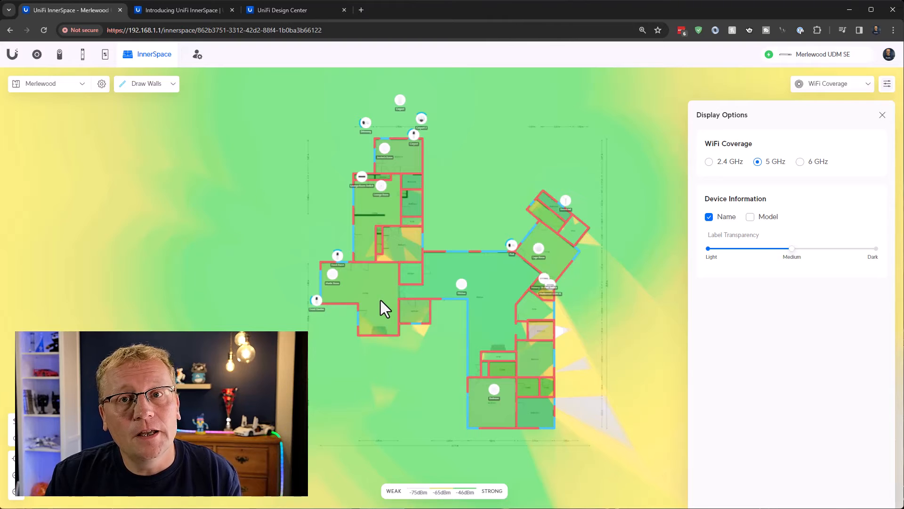
click(709, 164)
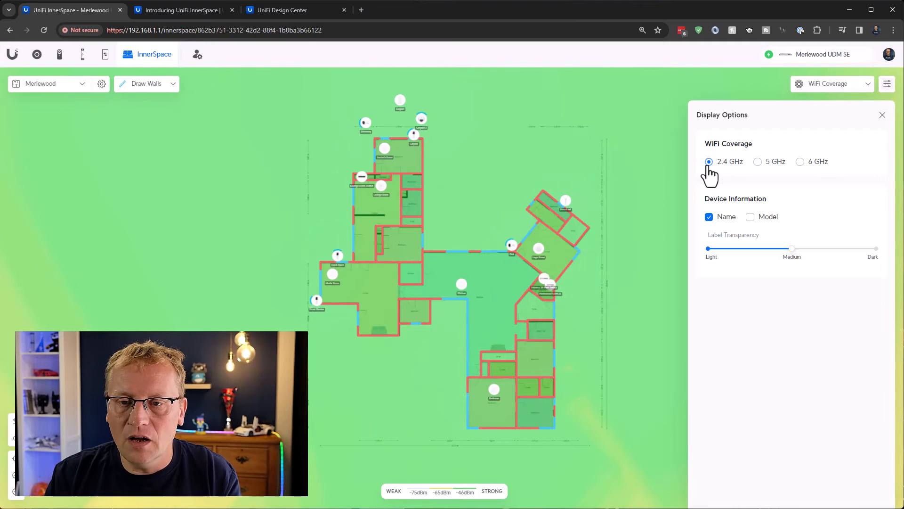
click(758, 162)
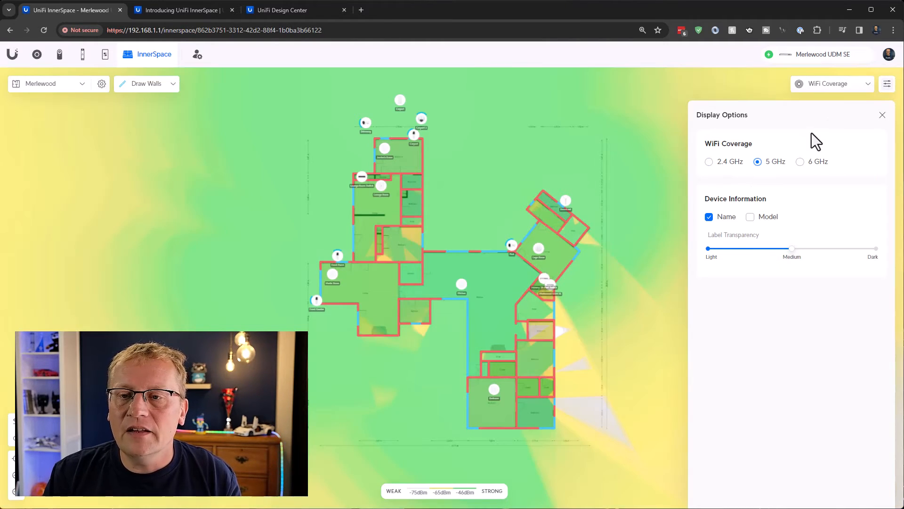
Switch the plan overlay to Camera Coverage and examine the cameras' view angles around the house
click(869, 89)
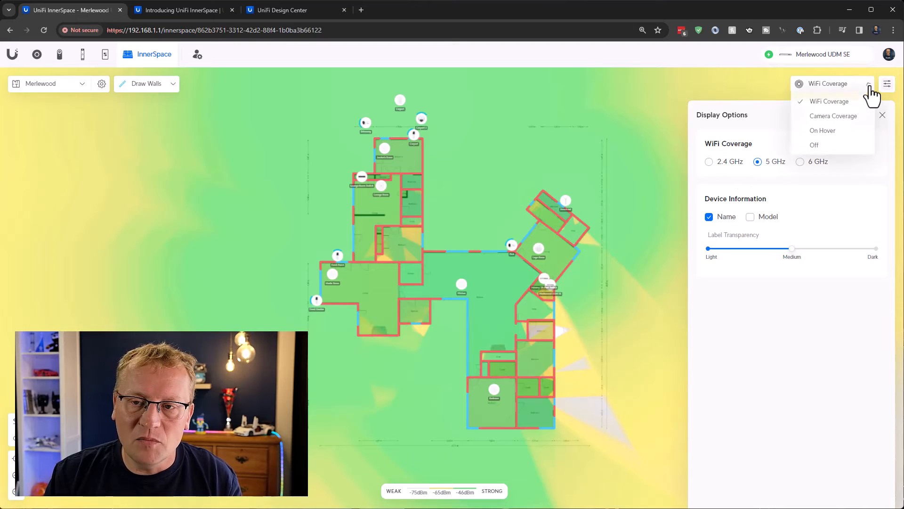
click(837, 122)
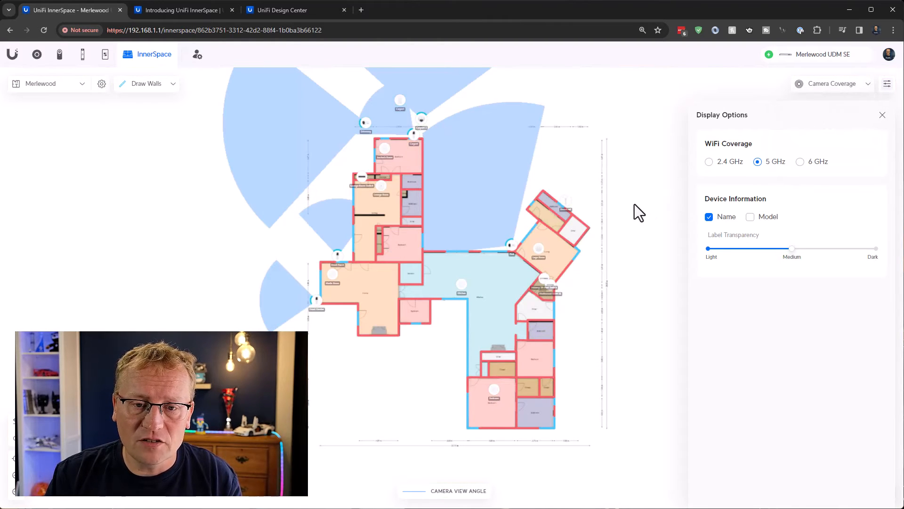
drag(634, 207, 644, 230)
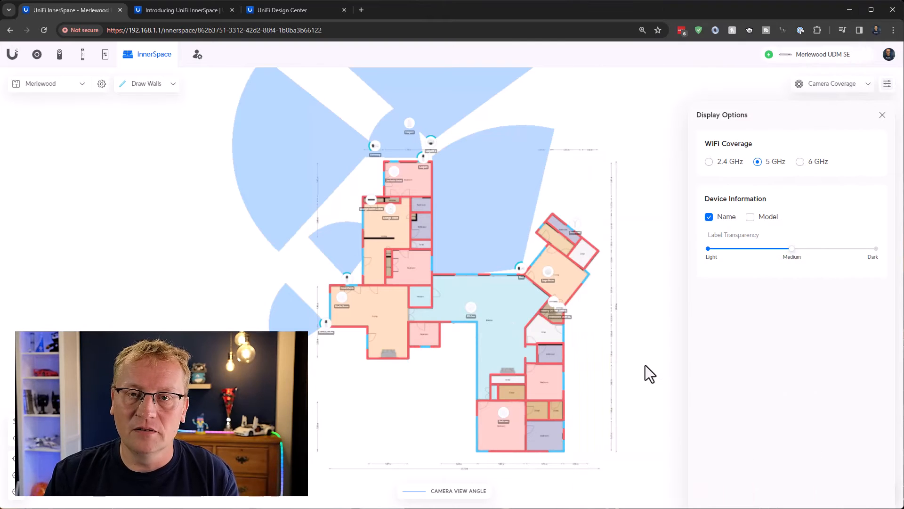
drag(624, 191, 613, 271)
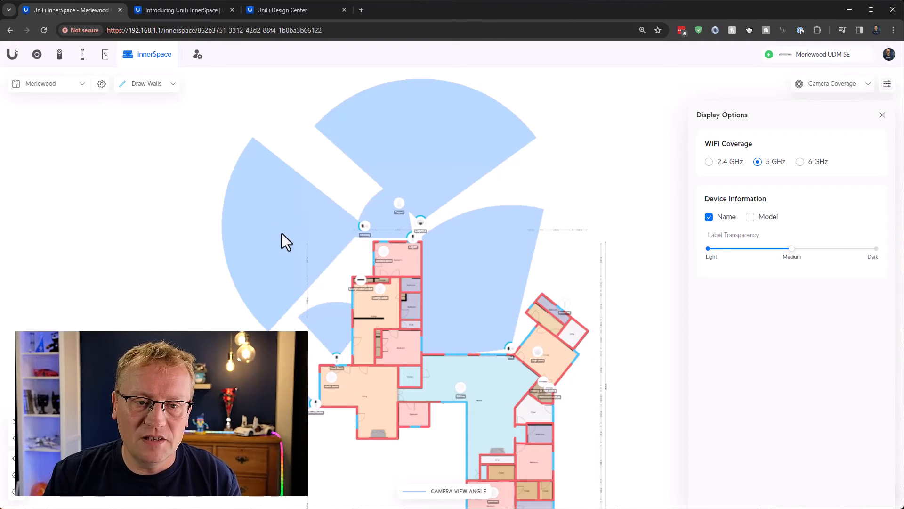
click(334, 352)
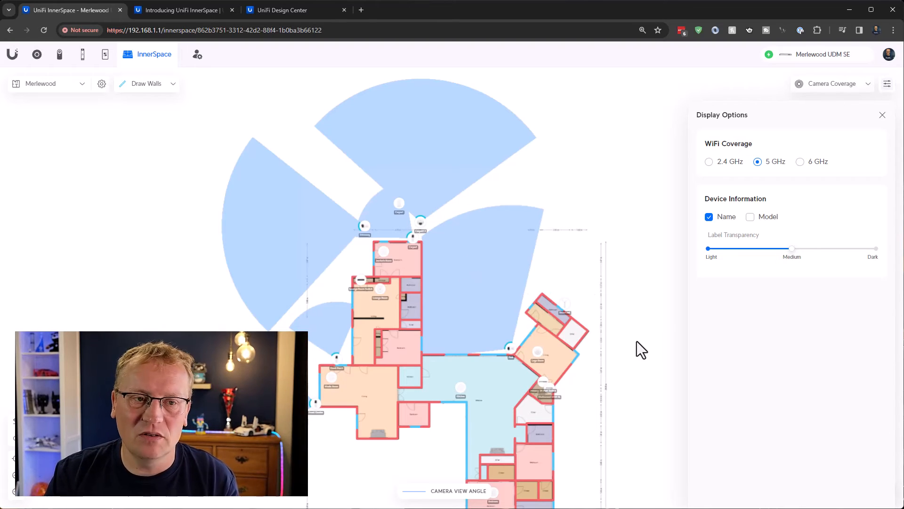
drag(636, 341, 626, 227)
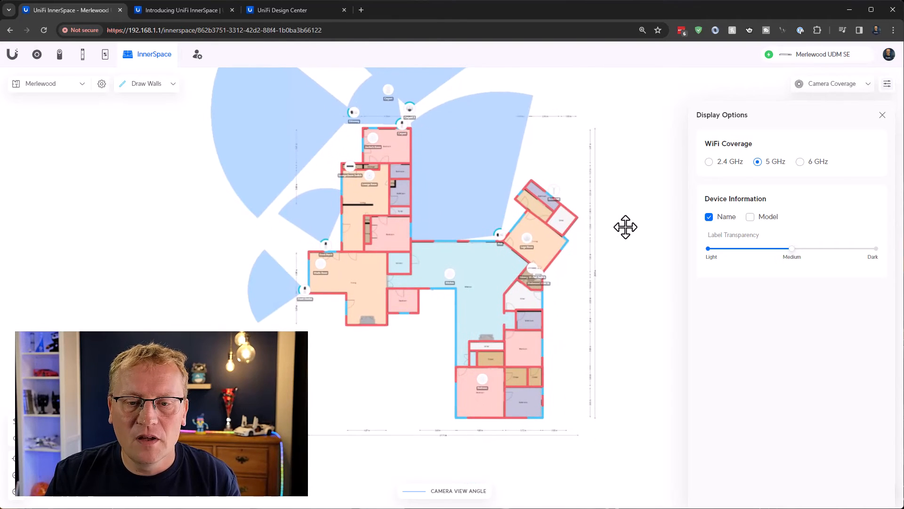